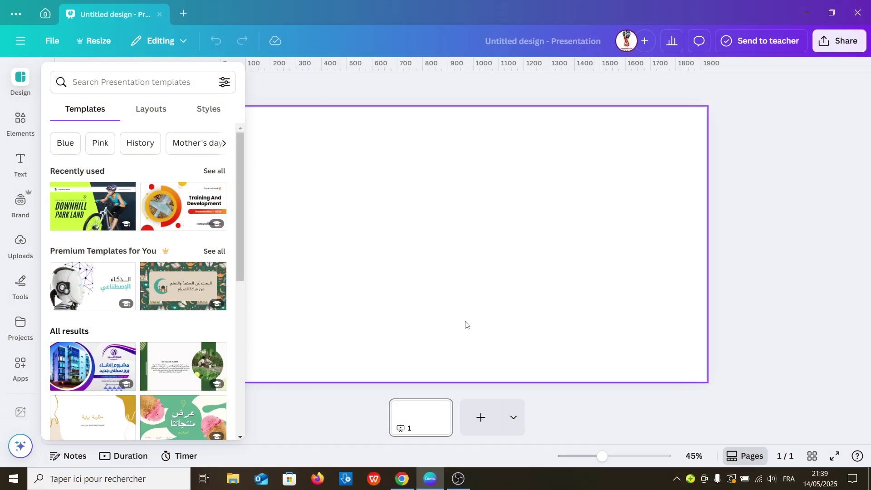
# - Search Elements for 'yellow background' and add a yellow gradient photo to the slide
pyautogui.click(465, 324)
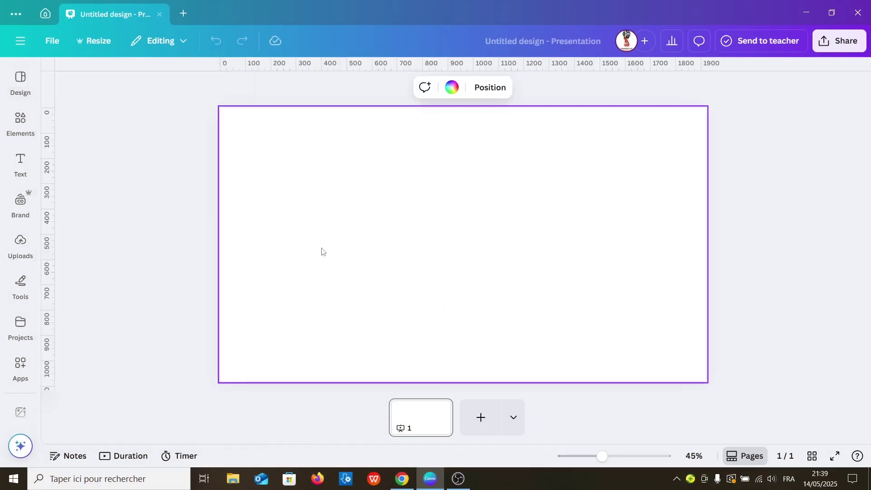
pyautogui.click(21, 120)
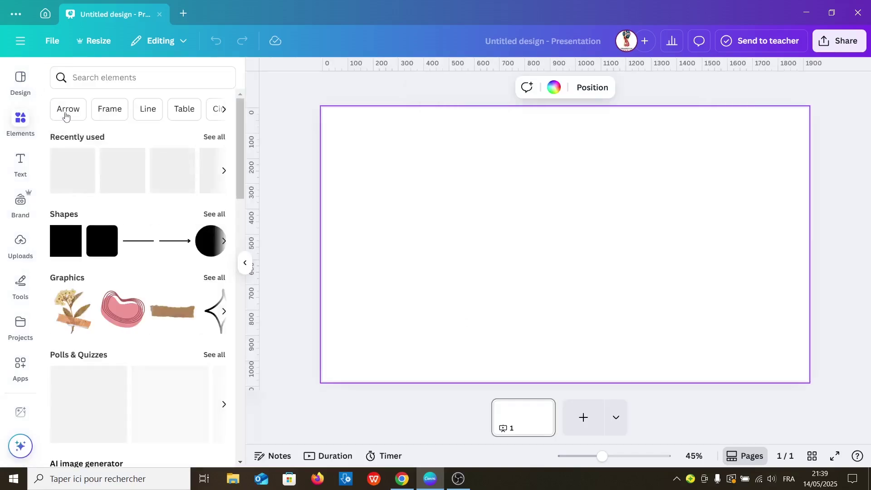
pyautogui.click(142, 79)
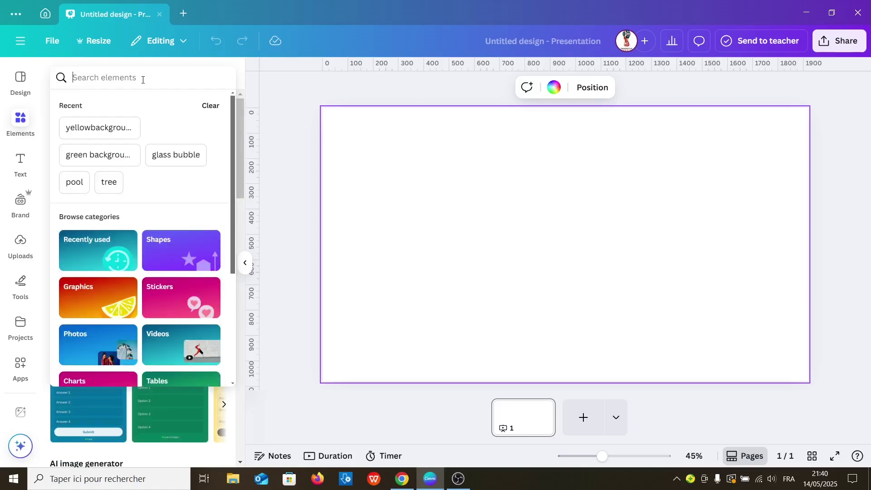
pyautogui.write('yello')
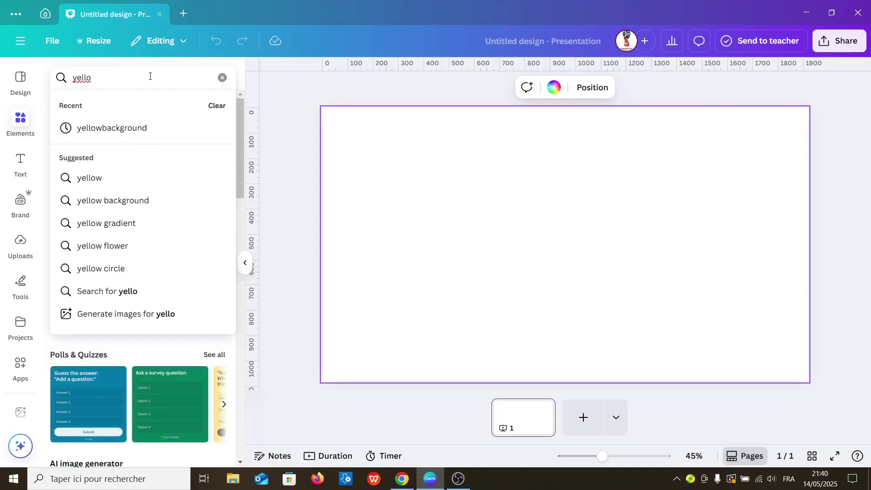
pyautogui.write('w backround')
pyautogui.press('Left')
pyautogui.press('Left')
pyautogui.press('Left')
pyautogui.write('g')
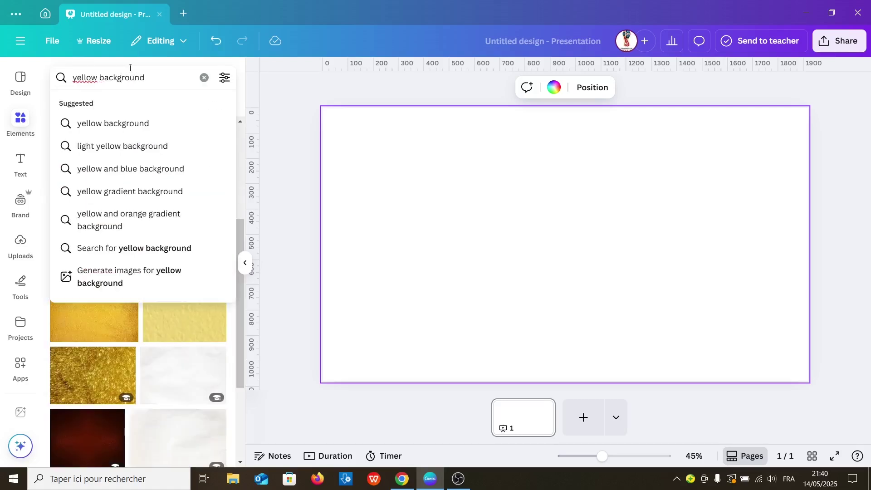
pyautogui.press('Return')
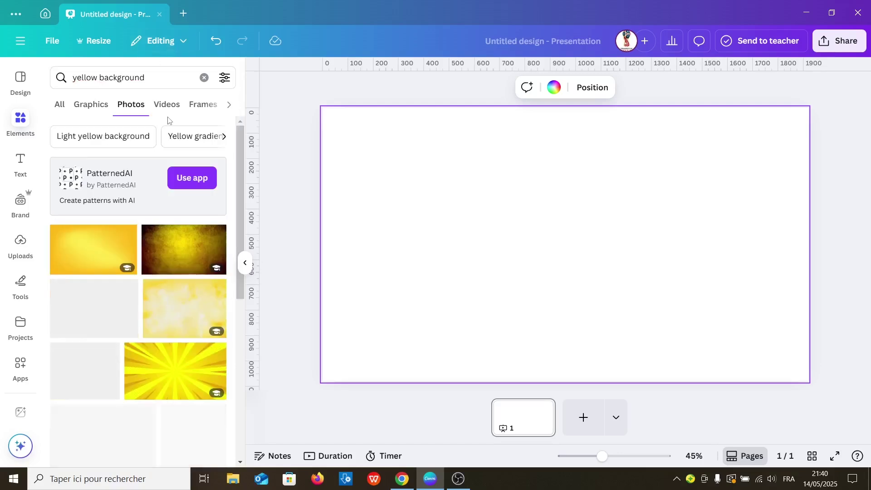
pyautogui.click(89, 256)
pyautogui.rightClick(439, 247)
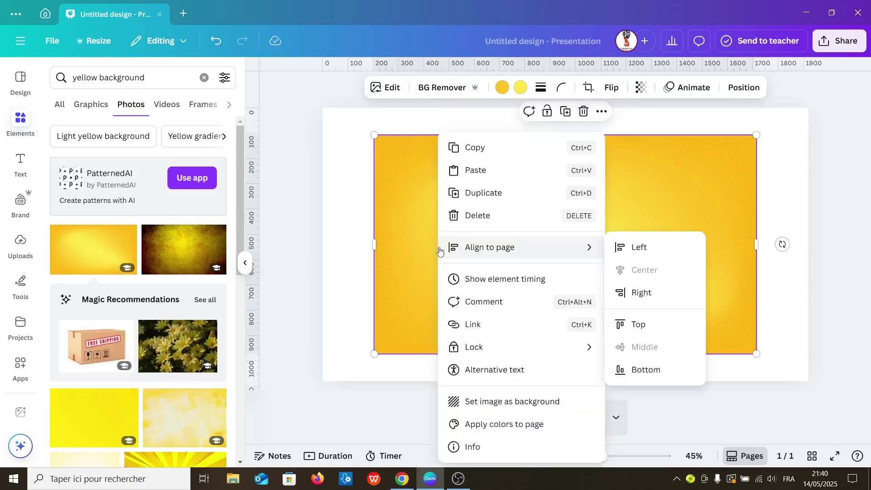
# - Make the yellow photo the slide background and search photos for 'floating island'
pyautogui.click(509, 401)
pyautogui.click(203, 77)
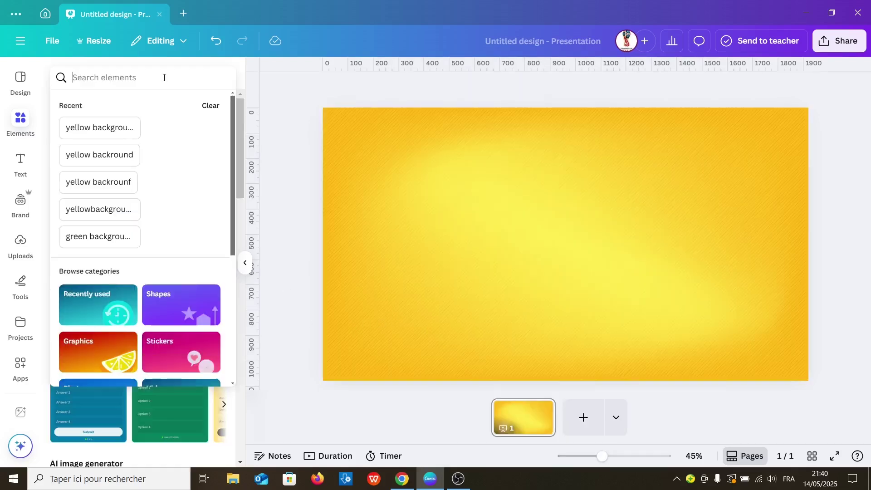
pyautogui.write('floating isla')
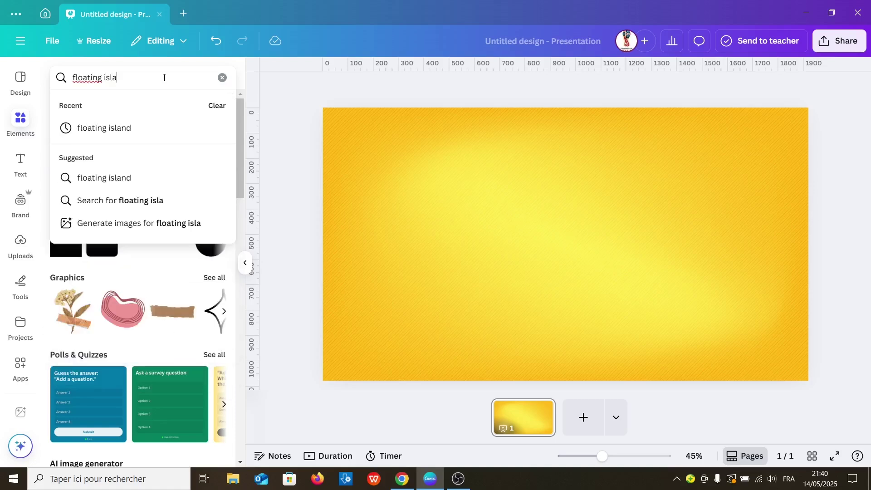
pyautogui.write('nde')
pyautogui.press('Return')
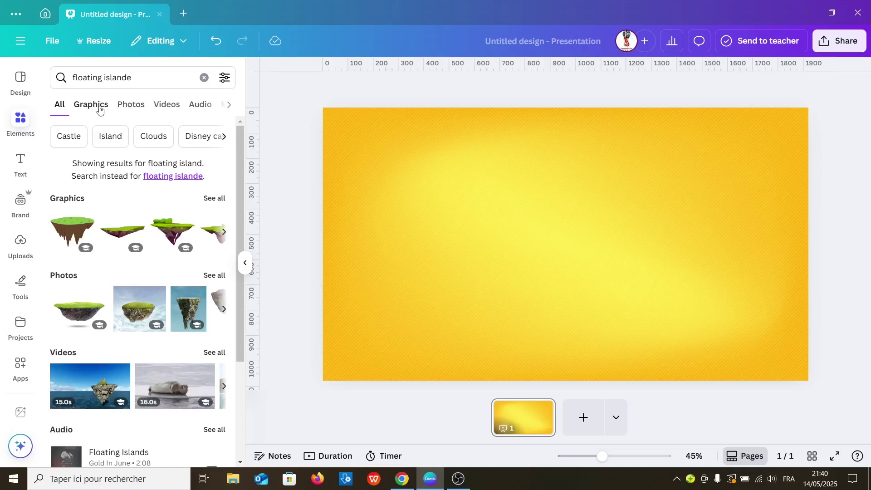
pyautogui.click(119, 107)
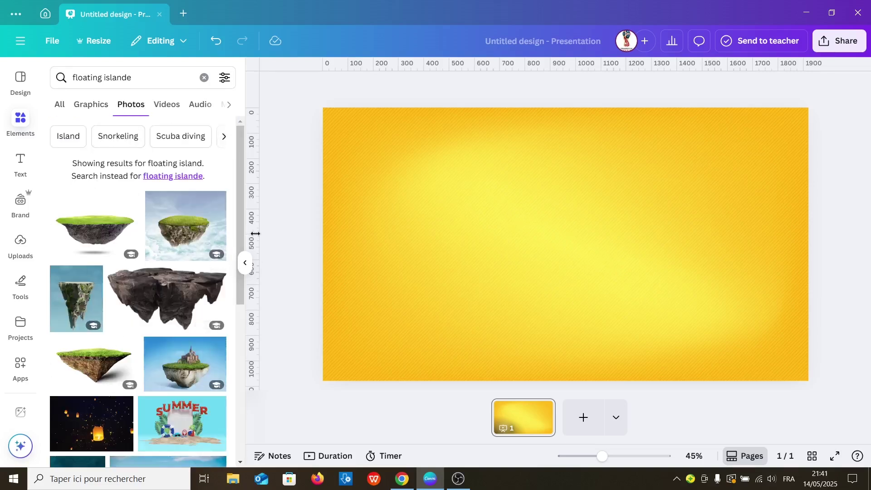
pyautogui.scroll(-4, 204, 306)
pyautogui.scroll(-1, 205, 340)
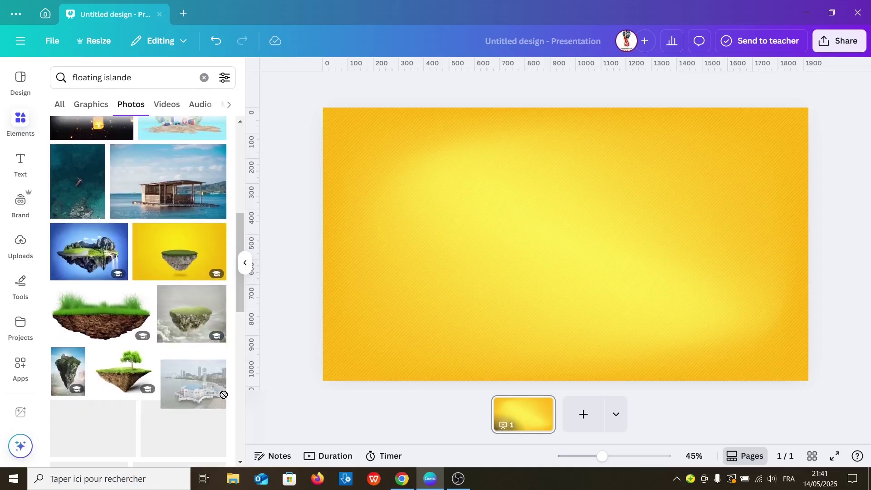
# - Add the uploaded floating-island image, remove its background, then move it lower and enlarge it
pyautogui.click(21, 241)
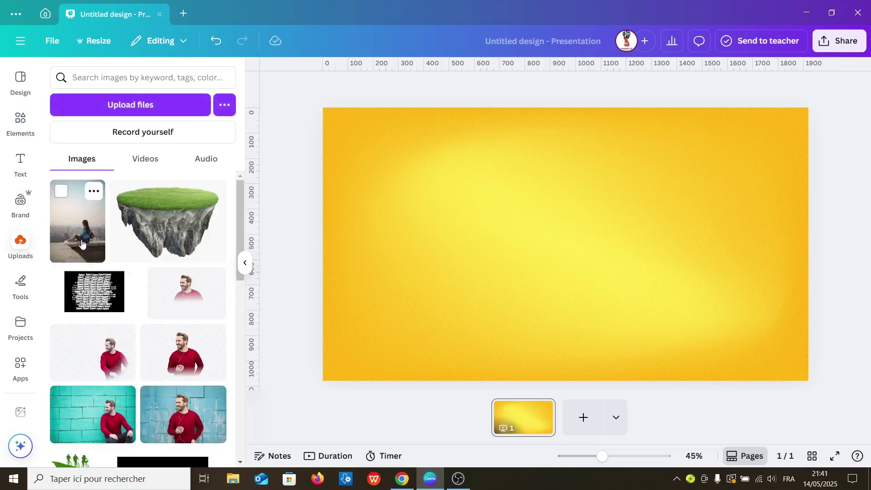
pyautogui.click(169, 223)
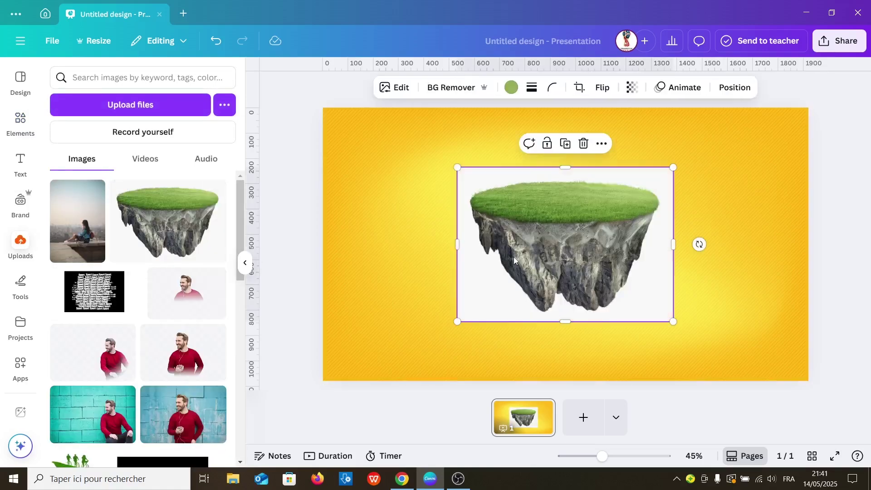
pyautogui.click(445, 90)
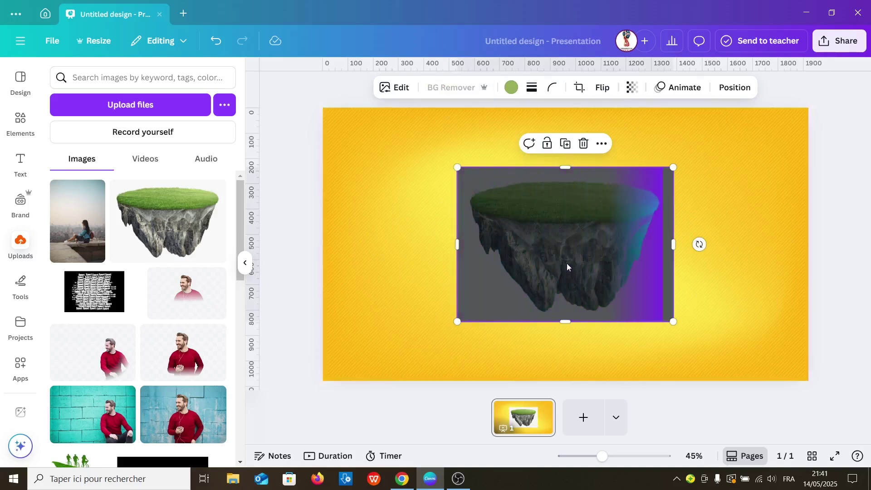
pyautogui.moveTo(563, 249); pyautogui.dragTo(567, 283)
pyautogui.moveTo(647, 208); pyautogui.dragTo(676, 198)
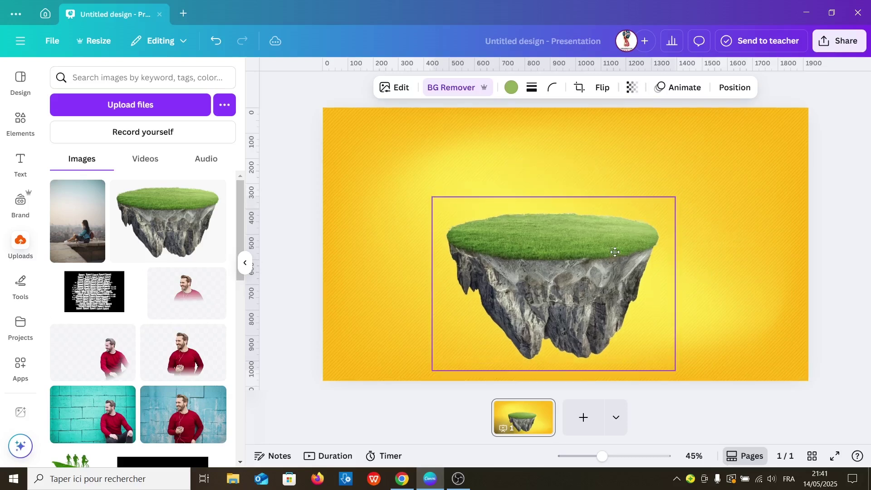
# - Try several green swatches on the island's grass, then settle on custom green #259760
pyautogui.click(511, 87)
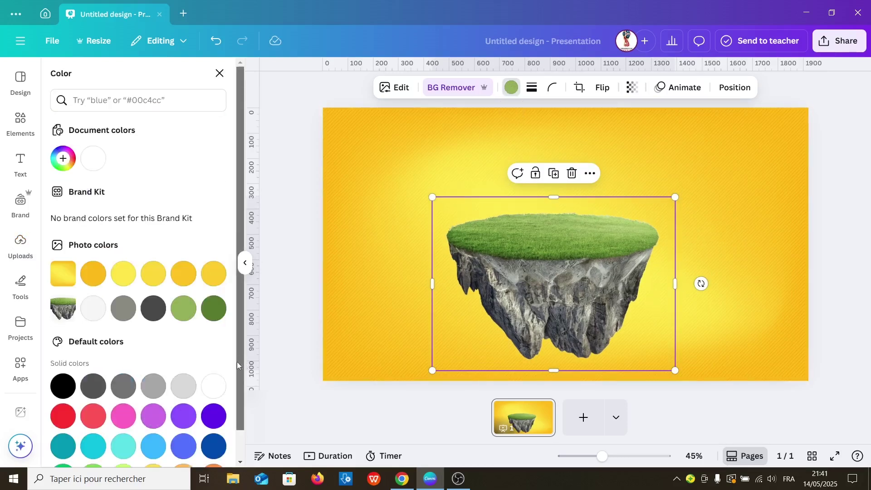
pyautogui.scroll(-1, 239, 361)
pyautogui.click(214, 277)
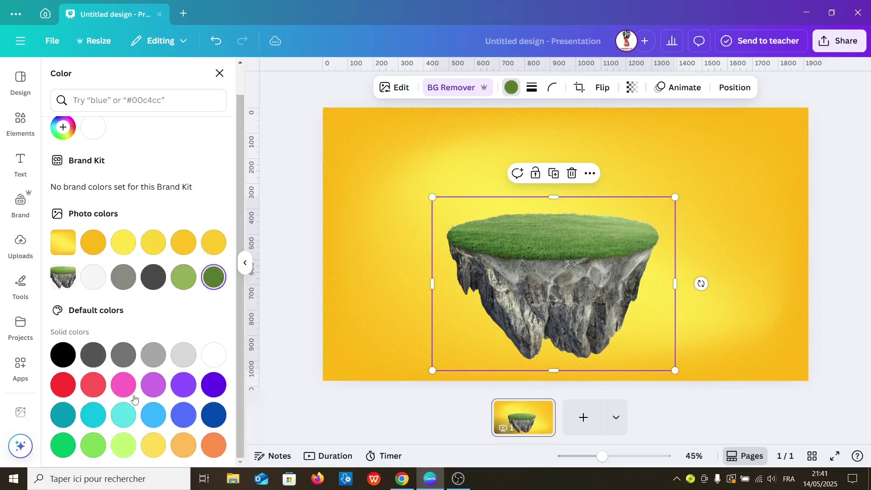
pyautogui.click(94, 447)
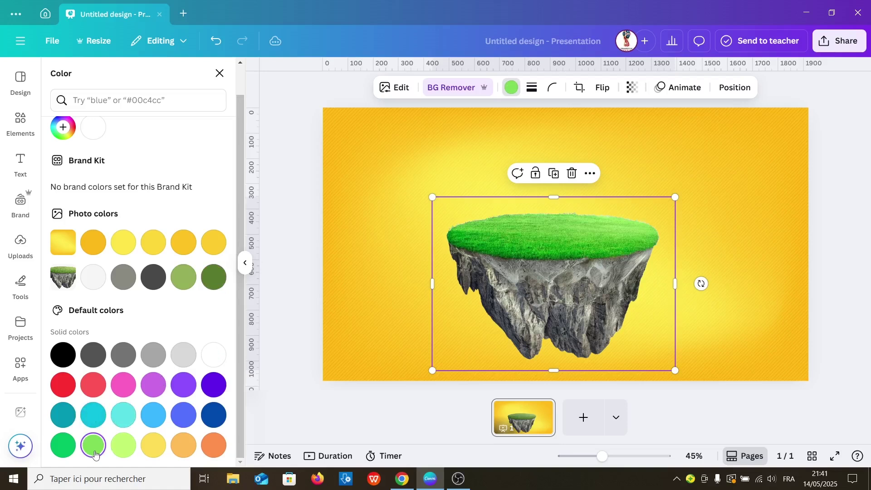
pyautogui.click(68, 450)
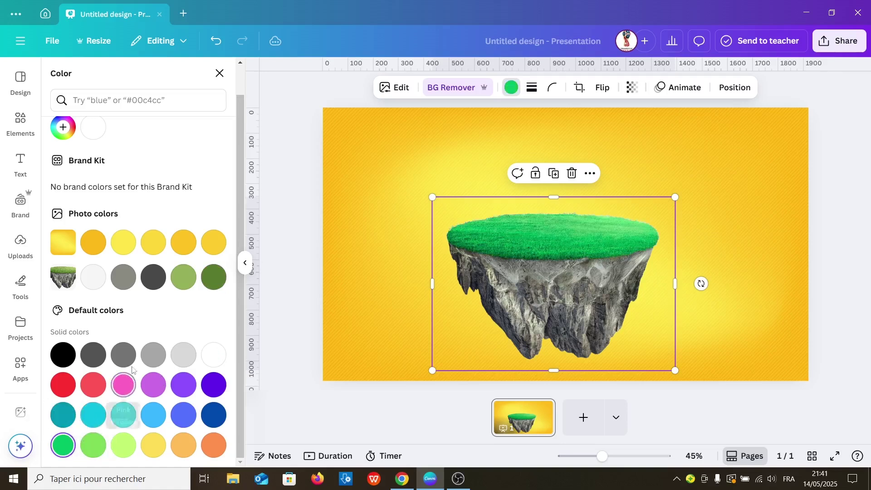
pyautogui.click(63, 127)
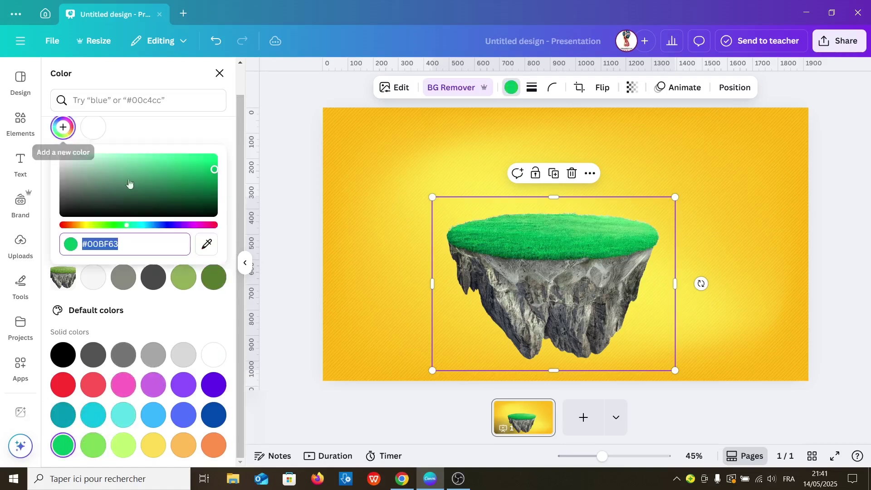
pyautogui.click(179, 182)
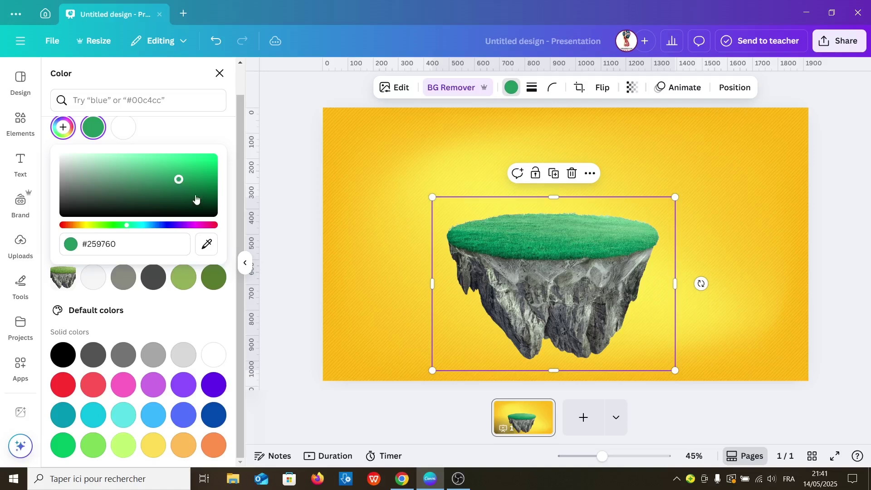
pyautogui.click(355, 283)
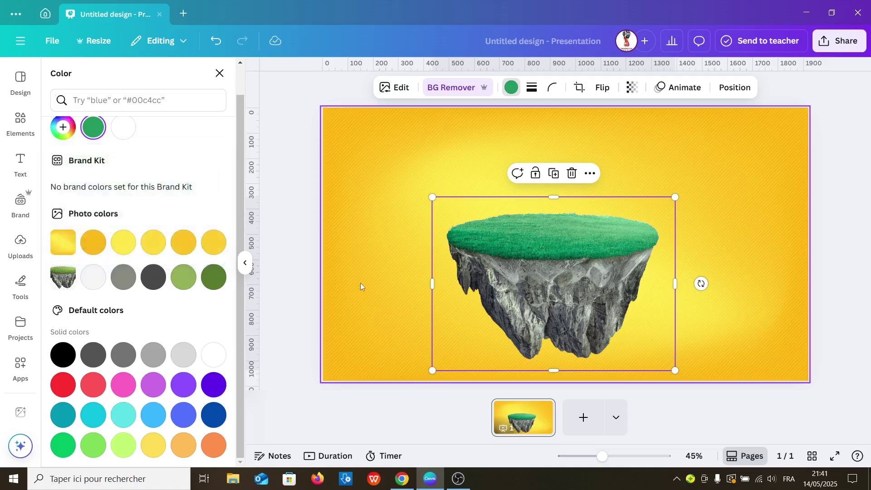
# - Search Elements photos for 'home', then change the search to 'house'
pyautogui.click(20, 123)
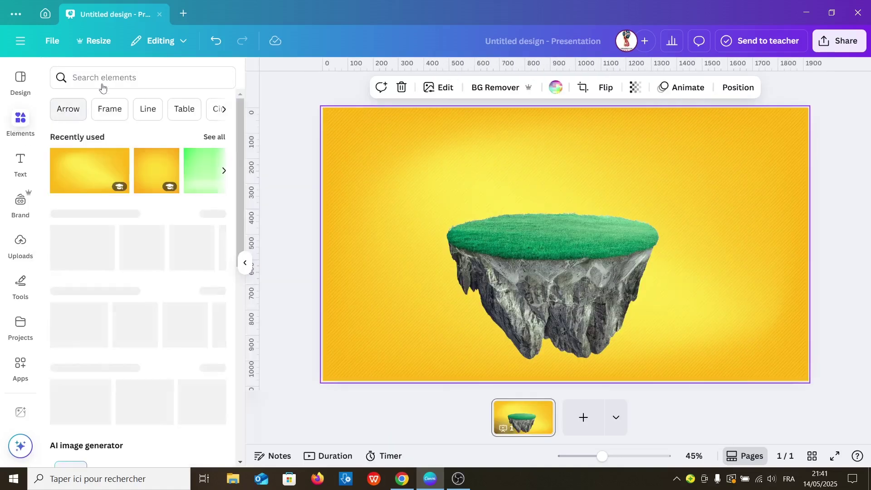
pyautogui.click(102, 77)
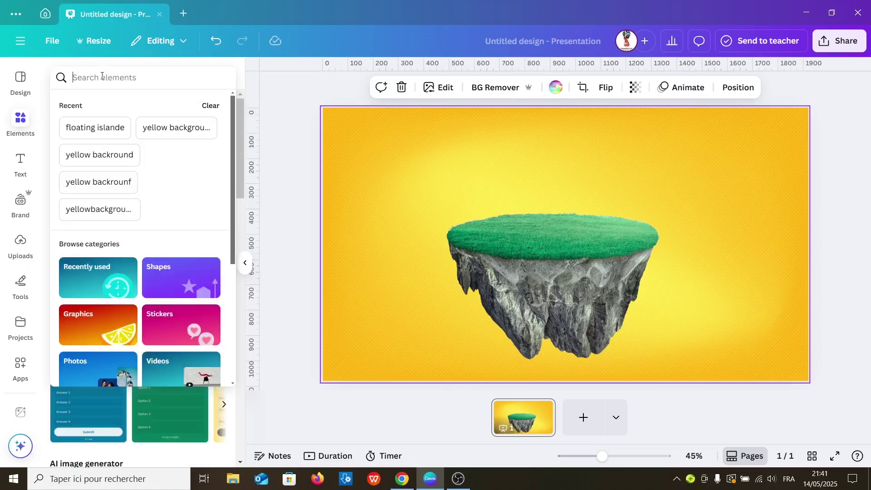
pyautogui.write('h')
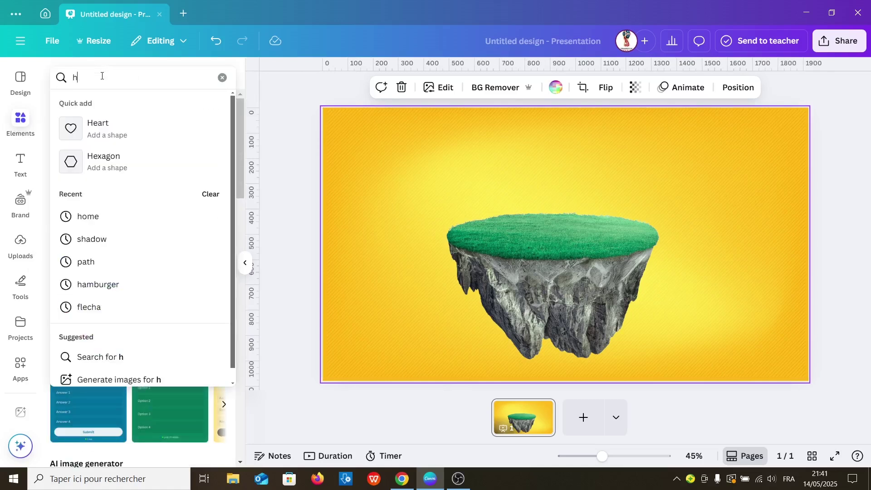
pyautogui.write('om')
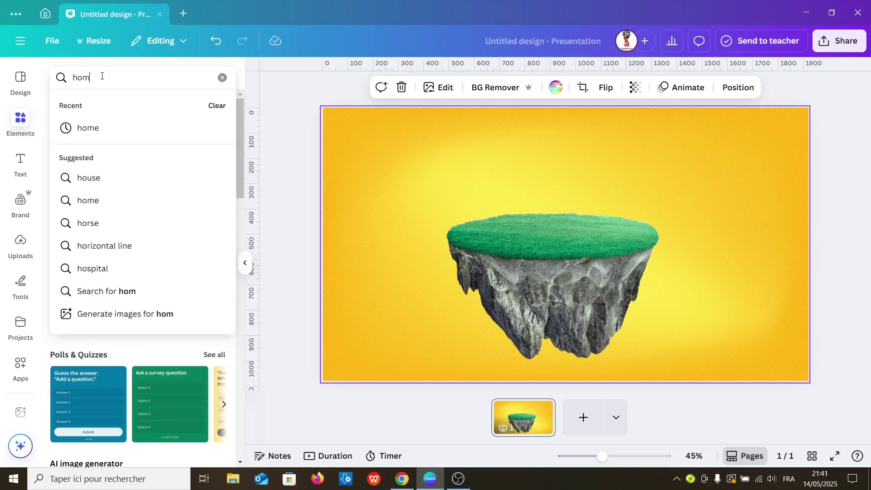
pyautogui.write('e')
pyautogui.press('Return')
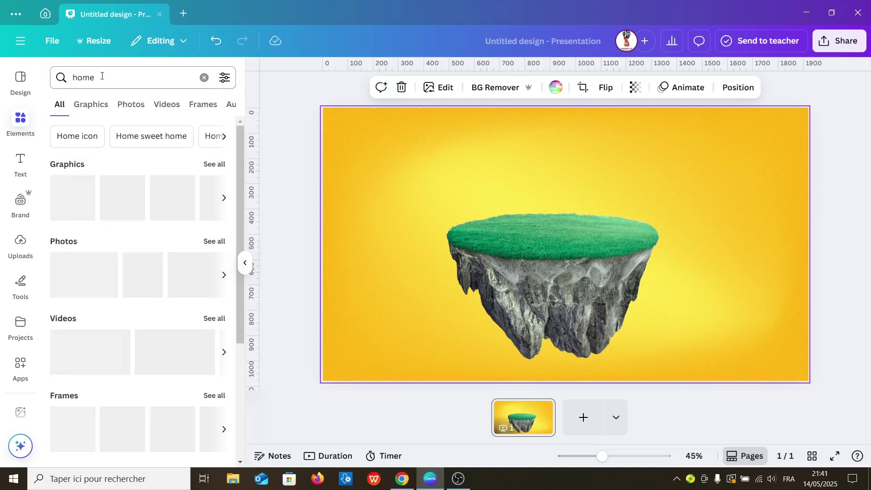
pyautogui.click(122, 106)
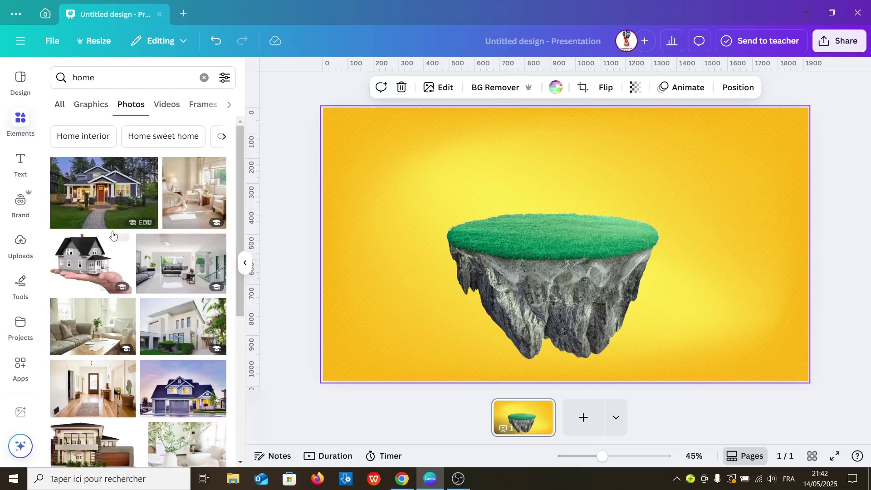
pyautogui.moveTo(239, 176); pyautogui.dragTo(214, 298)
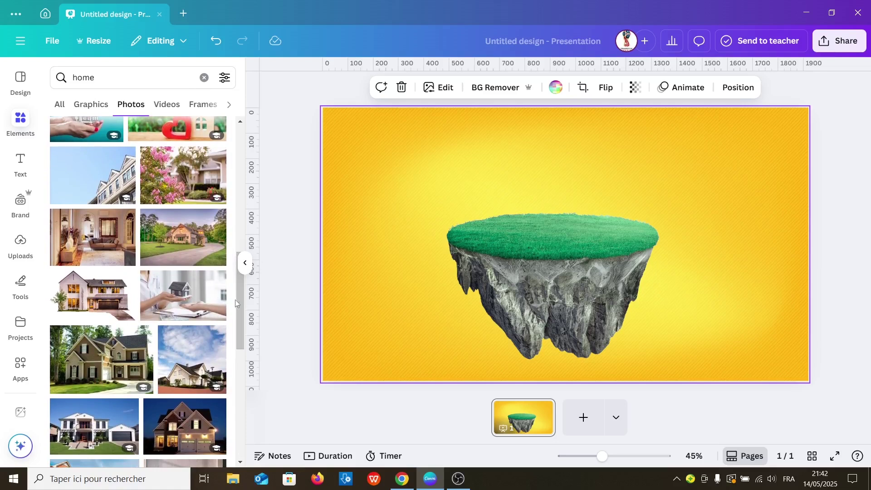
pyautogui.moveTo(238, 303); pyautogui.dragTo(243, 340)
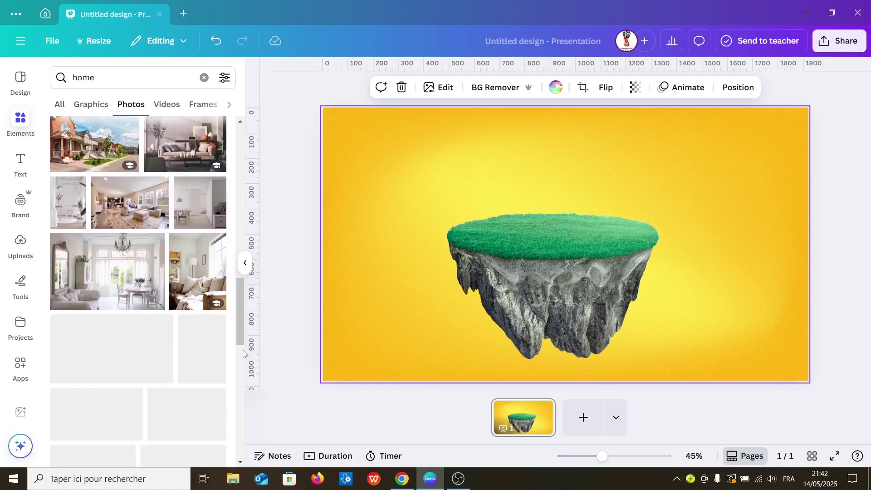
pyautogui.moveTo(242, 299); pyautogui.dragTo(240, 379)
pyautogui.click(74, 77)
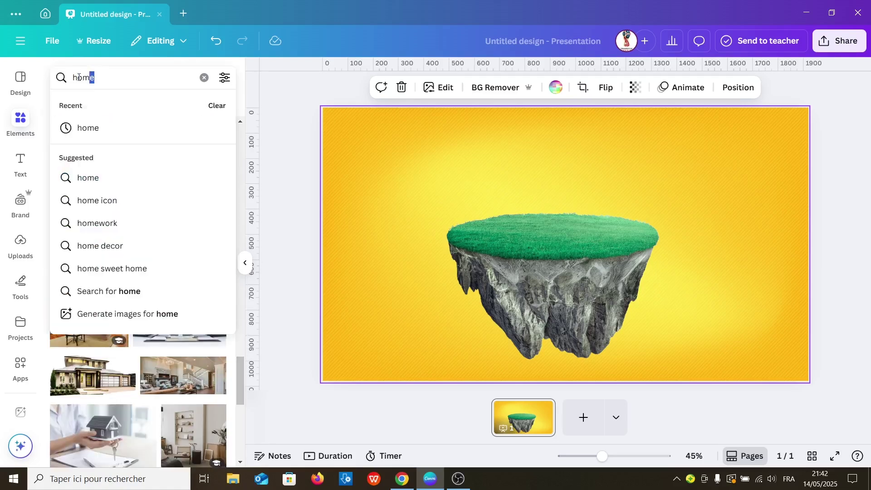
pyautogui.write('house')
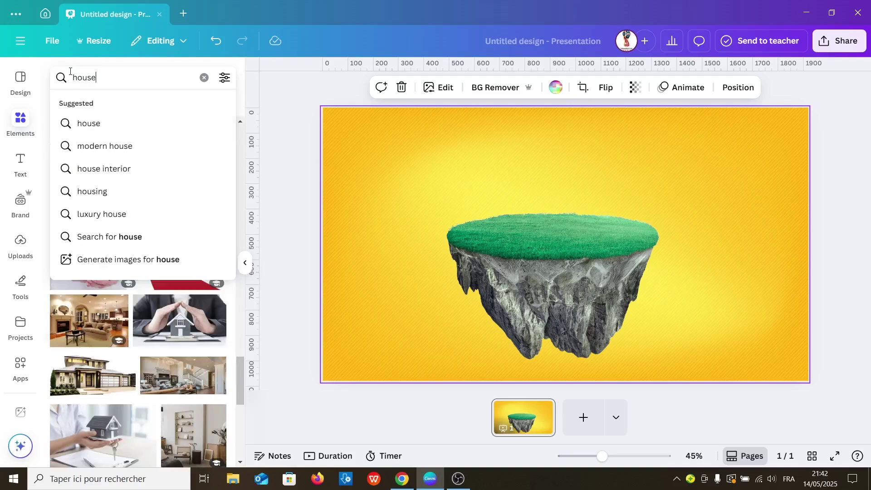
pyautogui.press('Return')
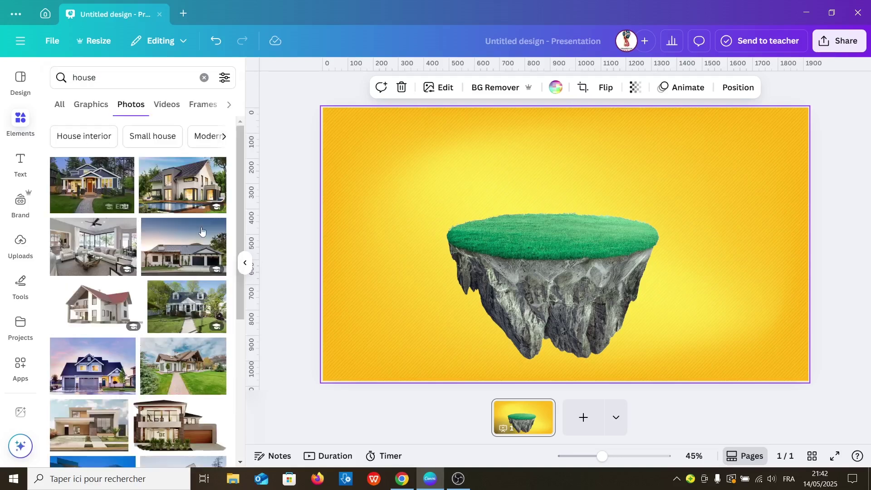
pyautogui.moveTo(240, 266)
pyautogui.mouseDown()
pyautogui.moveTo(248, 372)
pyautogui.moveTo(238, 461)
pyautogui.moveTo(239, 188)
pyautogui.mouseUp()
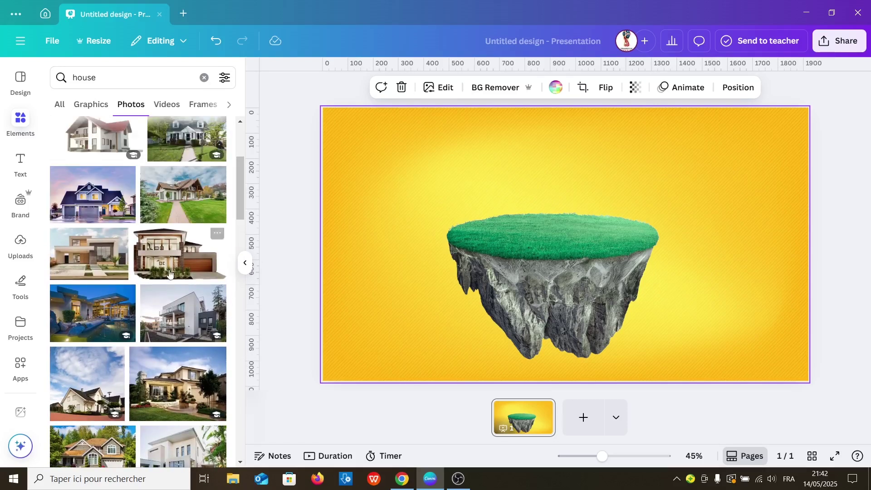
# - Add the red-roofed house photo, remove its background, and shrink it onto the island's grass
pyautogui.click(98, 141)
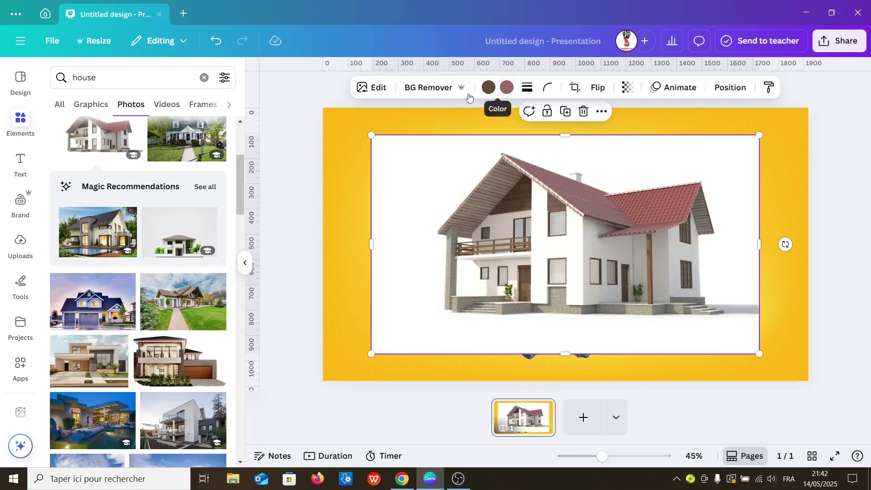
pyautogui.click(434, 94)
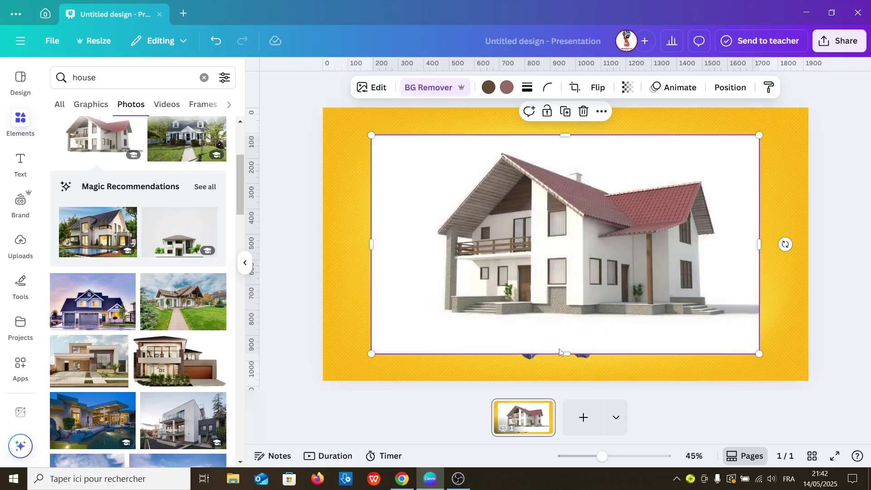
pyautogui.moveTo(760, 135); pyautogui.dragTo(655, 129)
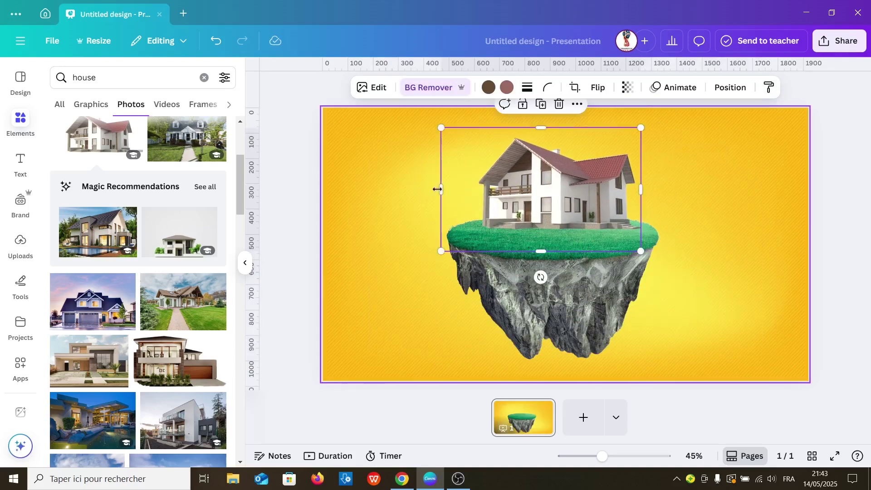
pyautogui.moveTo(439, 189); pyautogui.dragTo(477, 190)
pyautogui.moveTo(501, 232); pyautogui.dragTo(493, 239)
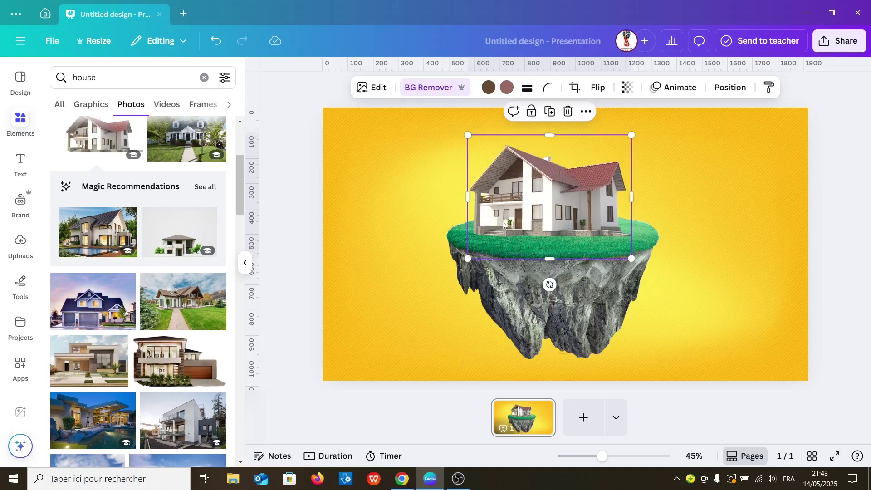
# - Replace the Elements search with 'tree' and run it
pyautogui.click(117, 70)
pyautogui.doubleClick(117, 69)
pyautogui.write('tree')
pyautogui.press('Return')
# - Add a leafy tree photo, shrink it, and stand it left of the house
pyautogui.click(167, 104)
pyautogui.click(111, 105)
pyautogui.scroll(-1, 137, 259)
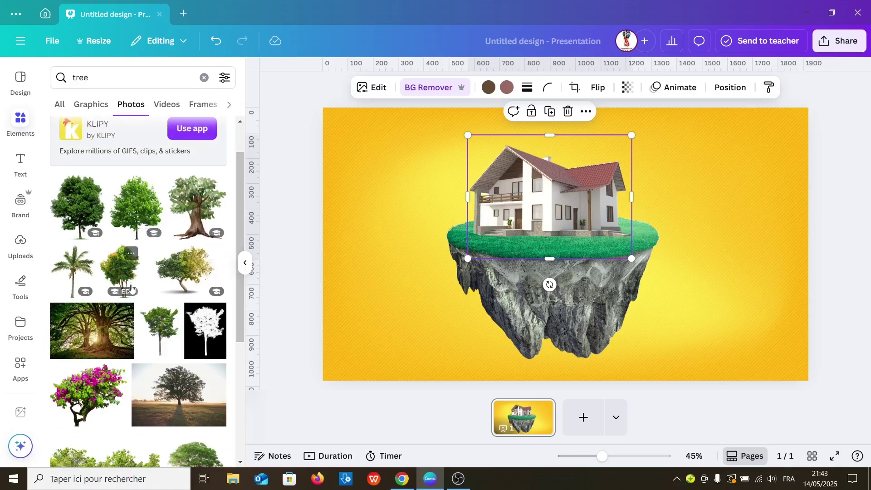
pyautogui.click(127, 198)
pyautogui.moveTo(565, 245); pyautogui.dragTo(520, 235)
pyautogui.moveTo(622, 340)
pyautogui.mouseDown()
pyautogui.moveTo(505, 243)
pyautogui.moveTo(459, 252)
pyautogui.mouseUp()
pyautogui.moveTo(467, 156); pyautogui.dragTo(474, 197)
pyautogui.moveTo(433, 135); pyautogui.dragTo(436, 140)
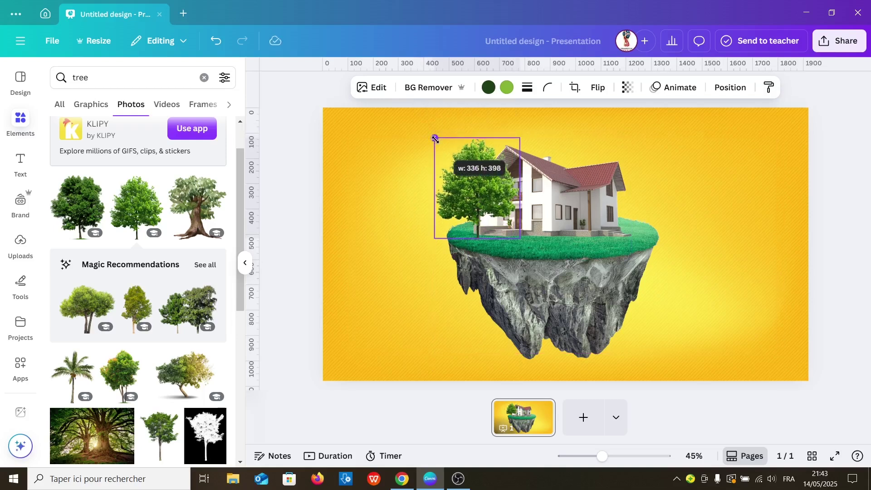
# - Add a palm tree photo, shrink it, and settle it right of the house
pyautogui.click(73, 376)
pyautogui.moveTo(654, 137)
pyautogui.mouseDown()
pyautogui.moveTo(615, 185)
pyautogui.moveTo(615, 204)
pyautogui.mouseUp()
pyautogui.moveTo(561, 258); pyautogui.dragTo(606, 225)
pyautogui.moveTo(667, 133); pyautogui.dragTo(657, 159)
pyautogui.moveTo(612, 204)
pyautogui.mouseDown()
pyautogui.moveTo(622, 184)
pyautogui.moveTo(622, 191)
pyautogui.mouseUp()
# - Tint the palm tree, then the leafy tree, with document green #259760
pyautogui.click(486, 87)
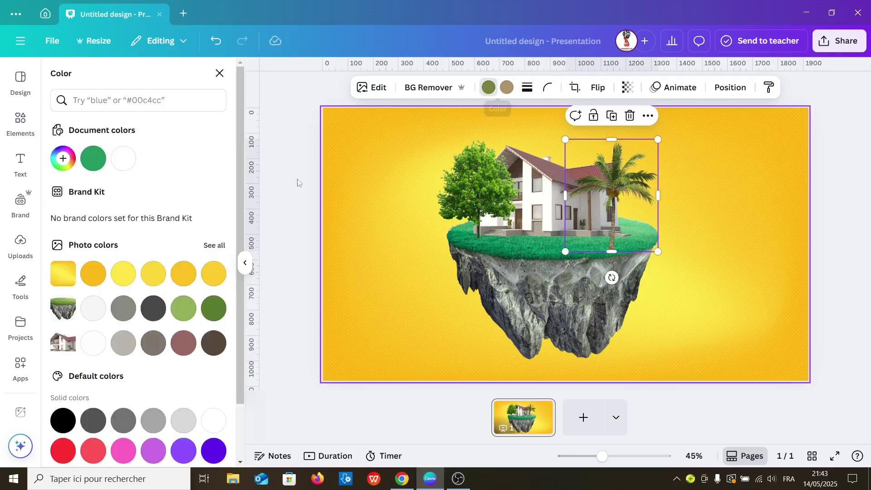
pyautogui.click(91, 160)
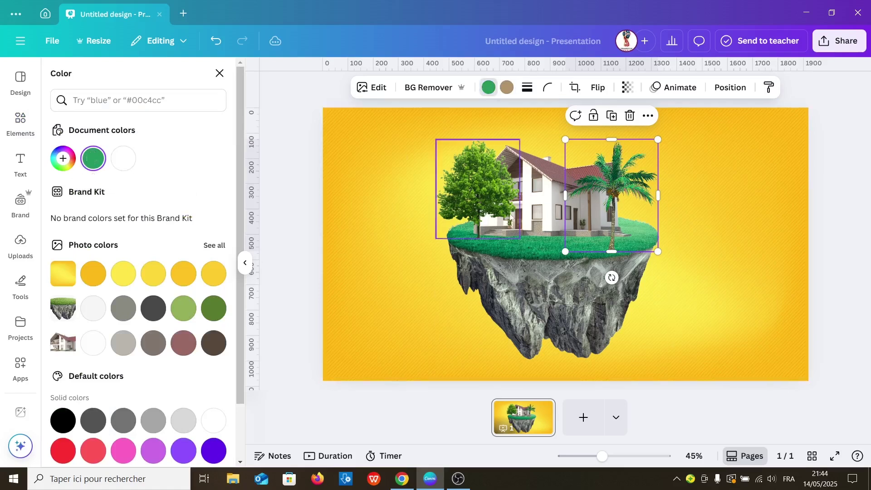
pyautogui.click(488, 175)
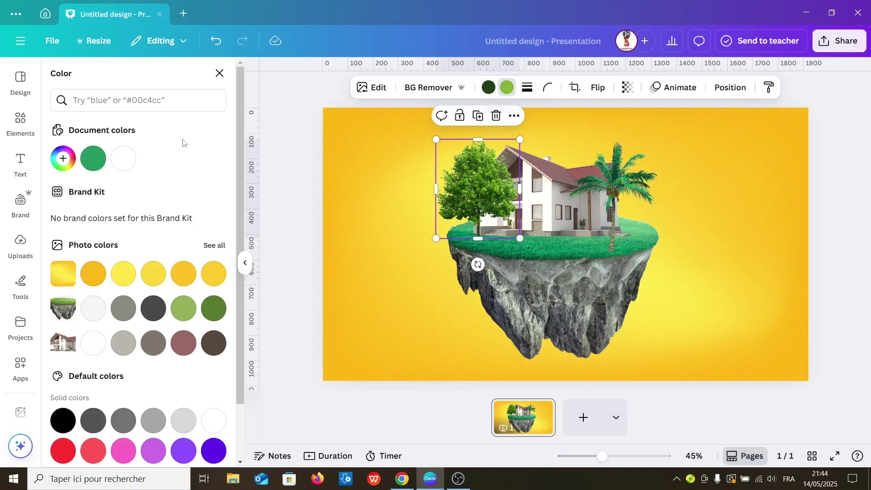
pyautogui.click(92, 161)
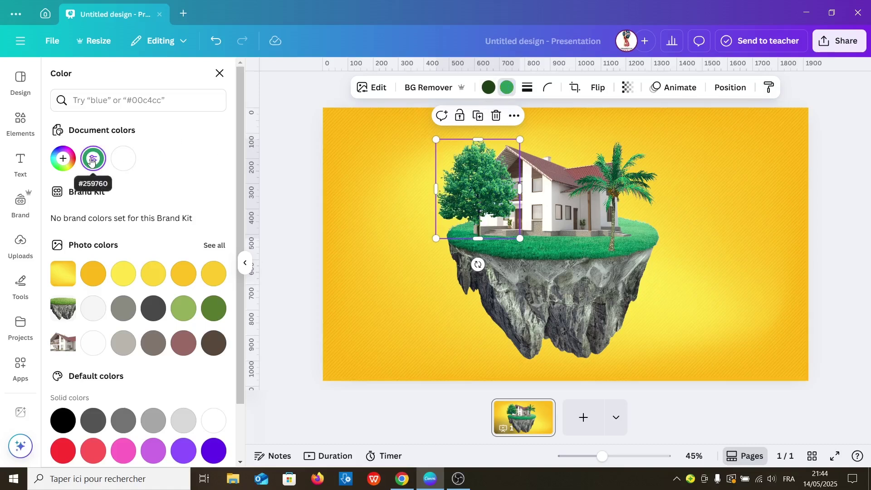
pyautogui.click(378, 279)
pyautogui.click(461, 209)
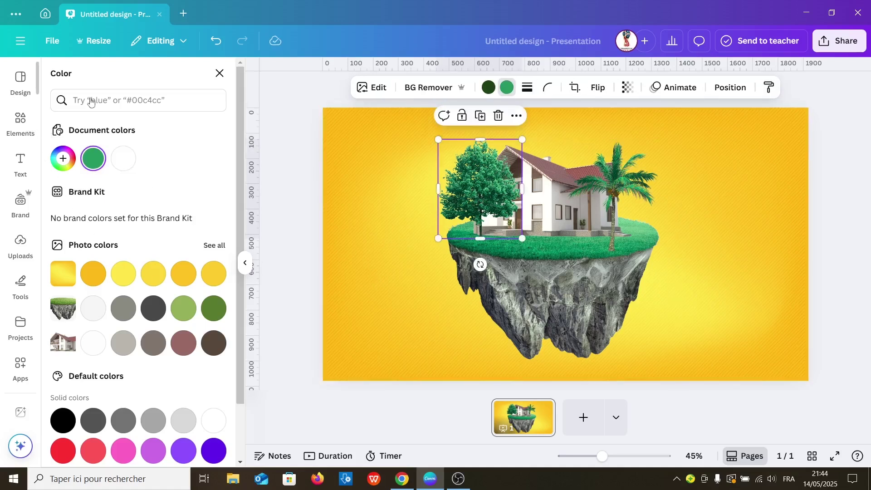
pyautogui.click(21, 123)
# - Search 'birds', add the black flying-birds graphic, and shrink it above the roof
pyautogui.click(134, 76)
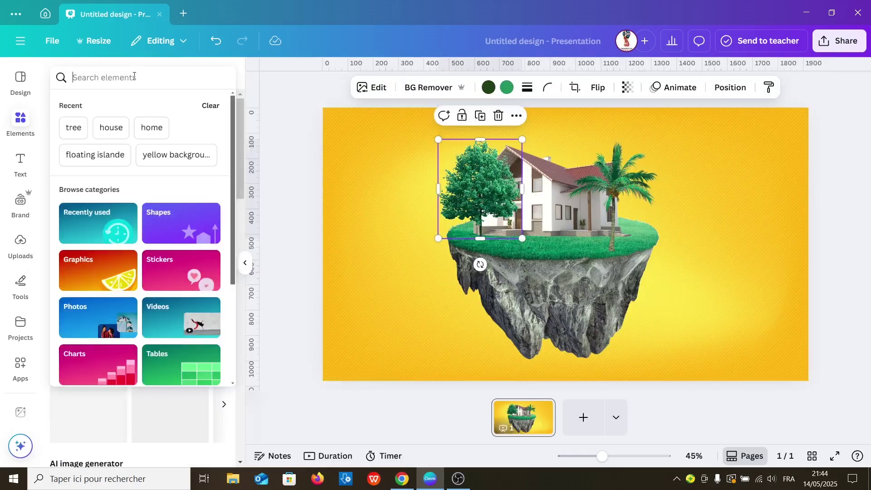
pyautogui.click(151, 58)
pyautogui.write('d')
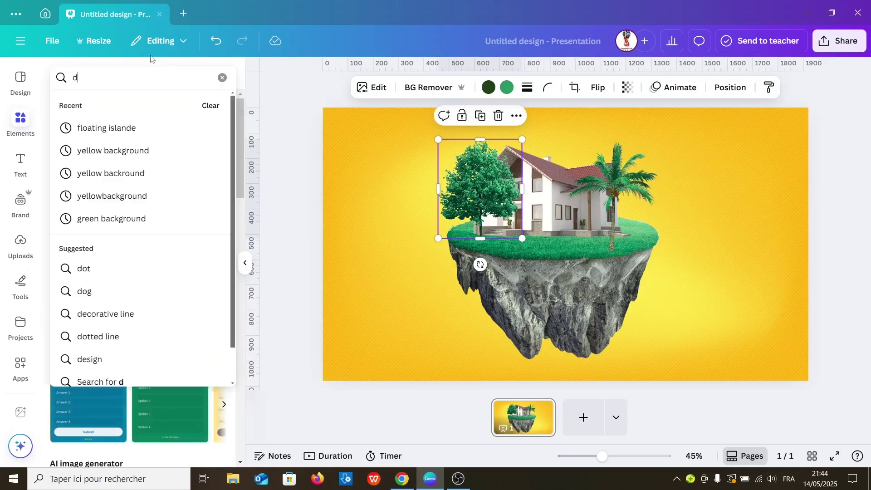
pyautogui.write('ir')
pyautogui.press('BackSpace')
pyautogui.press('BackSpace')
pyautogui.press('BackSpace')
pyautogui.write('birds')
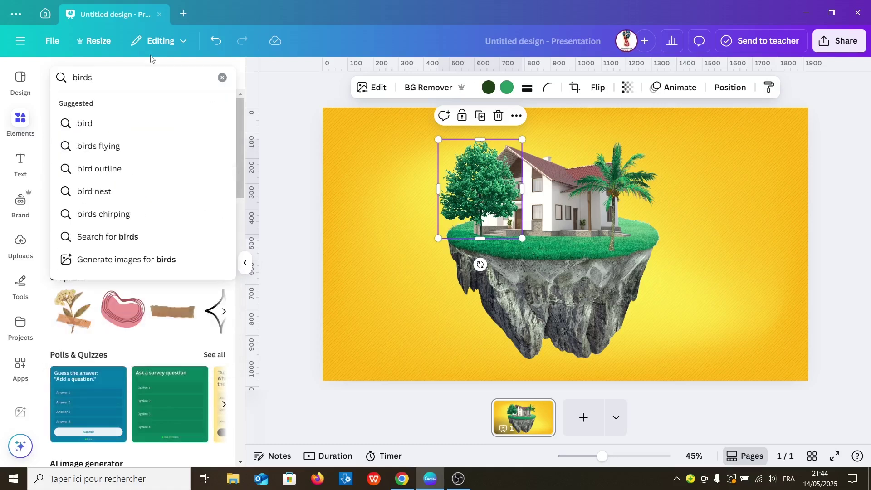
pyautogui.press('Return')
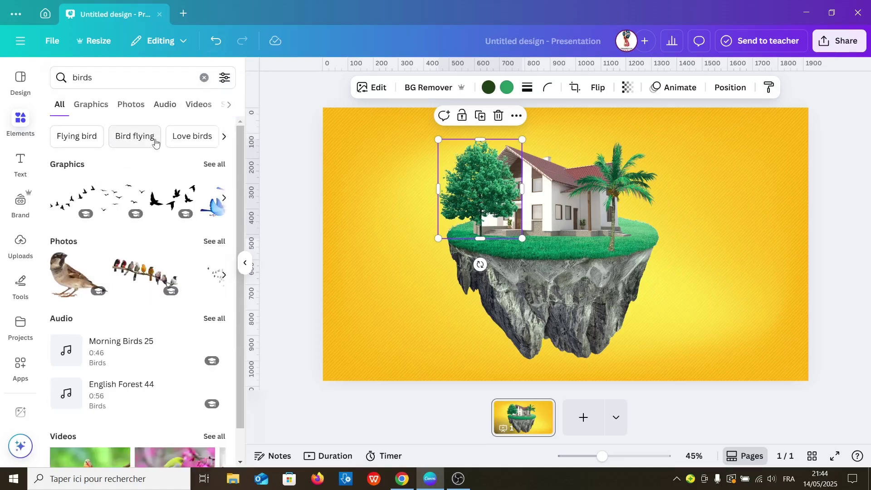
pyautogui.click(166, 202)
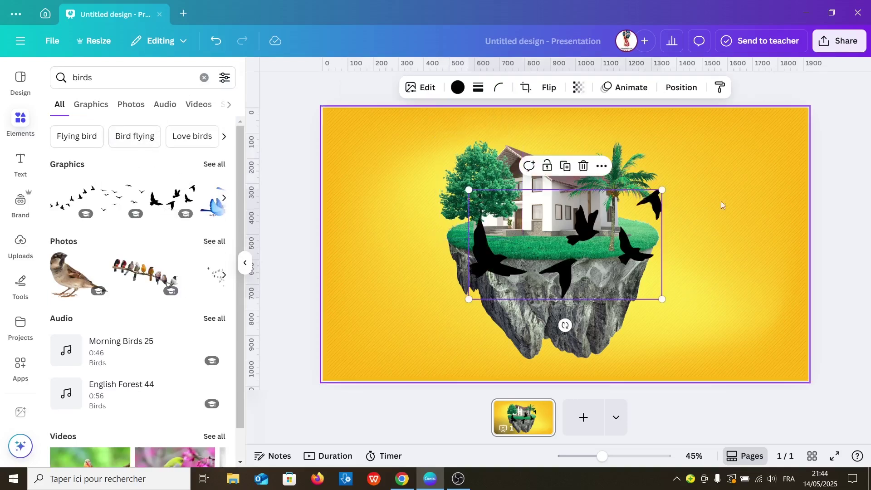
pyautogui.moveTo(662, 190); pyautogui.dragTo(516, 272)
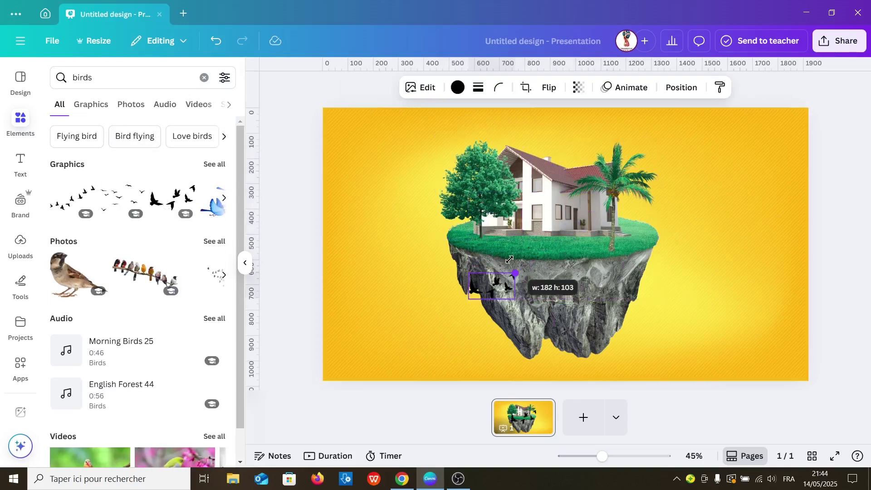
pyautogui.moveTo(513, 239); pyautogui.dragTo(563, 145)
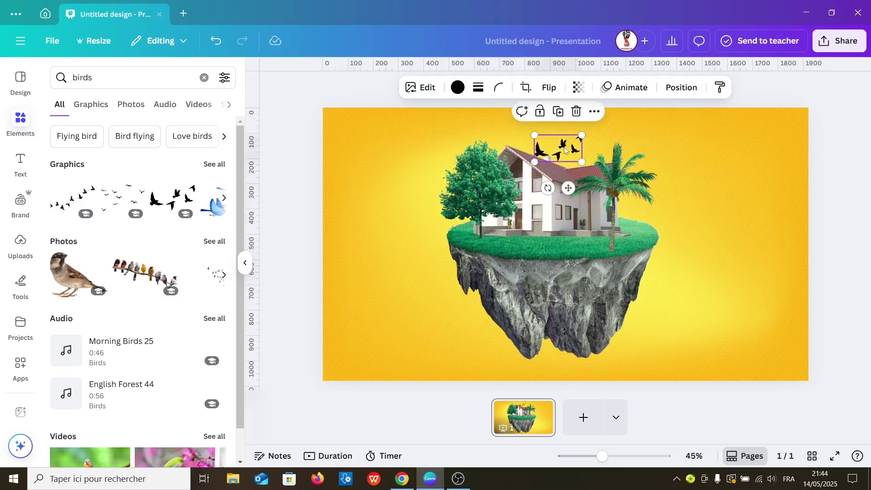
# - Slightly shrink the island, nudge the palm up, and move the whole scene lower
pyautogui.click(591, 291)
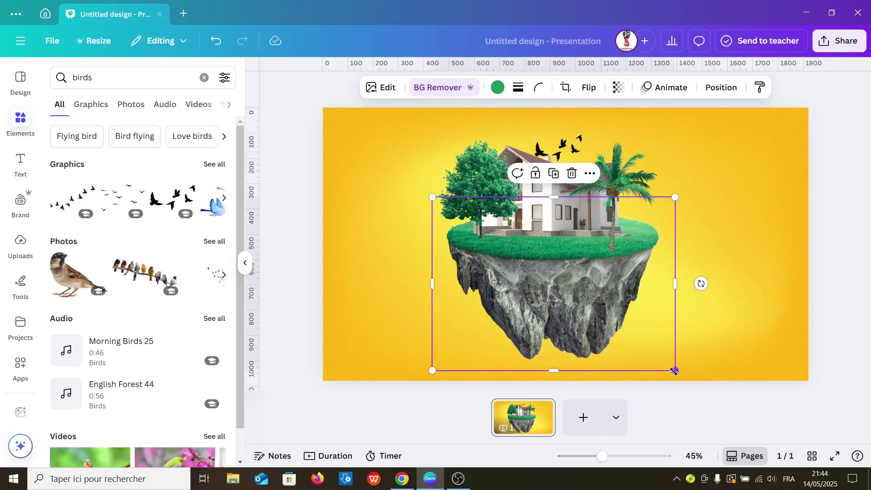
pyautogui.moveTo(672, 370); pyautogui.dragTo(669, 366)
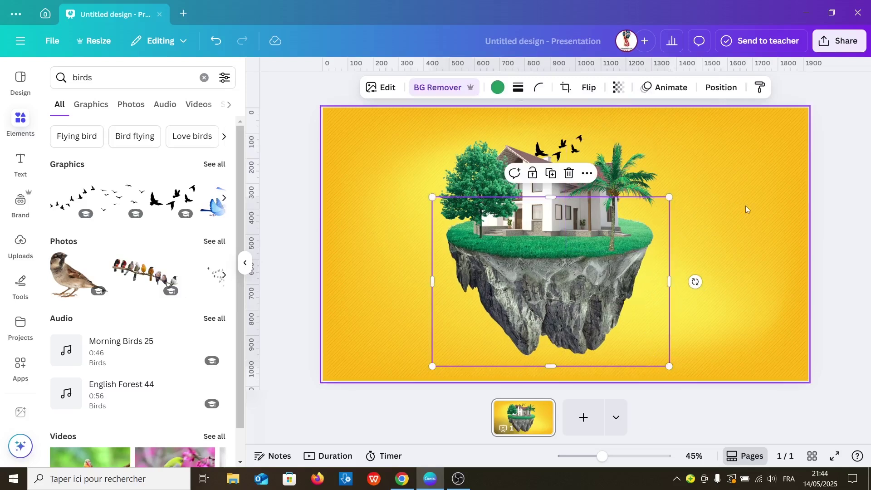
pyautogui.click(663, 183)
pyautogui.click(622, 176)
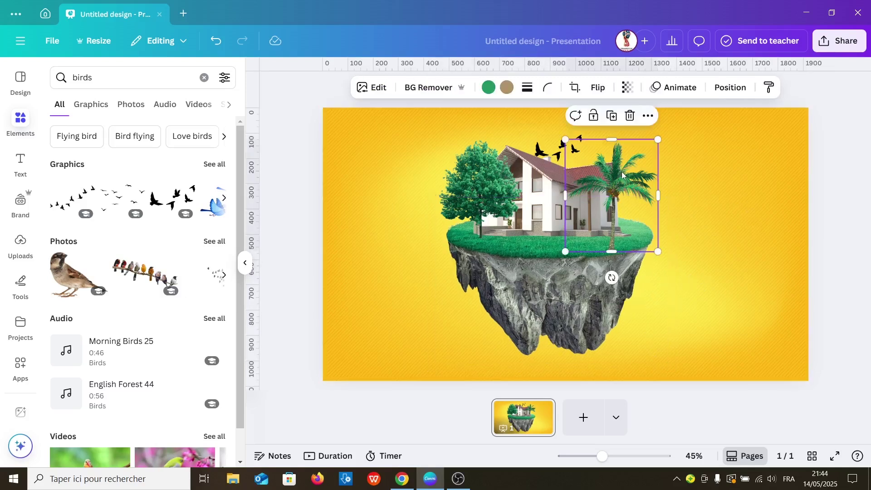
pyautogui.moveTo(622, 176); pyautogui.dragTo(623, 166)
pyautogui.click(405, 163)
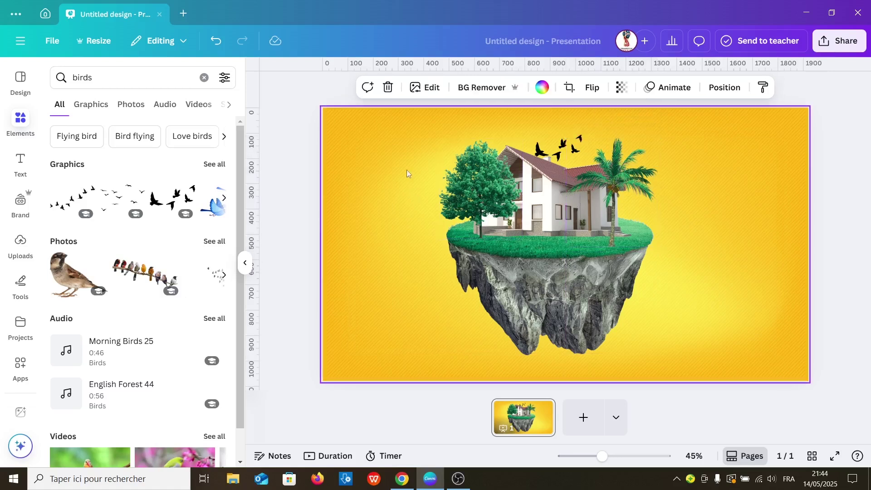
pyautogui.moveTo(405, 163); pyautogui.dragTo(652, 347)
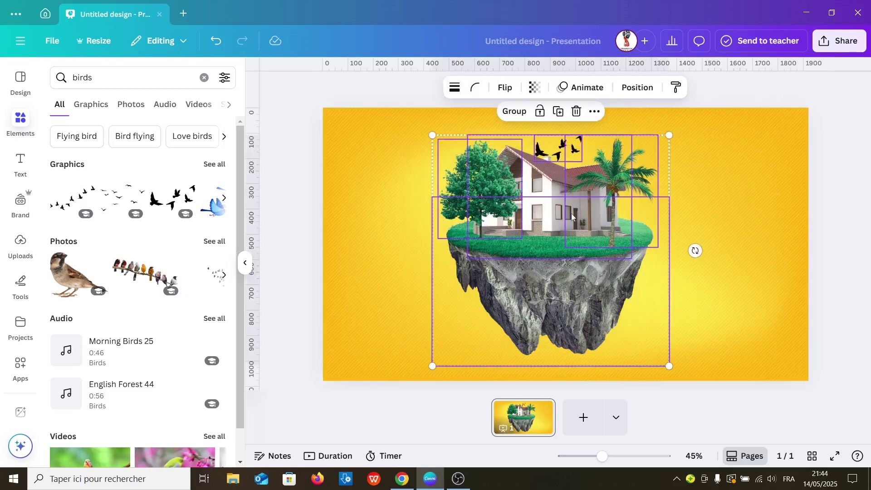
pyautogui.moveTo(570, 213); pyautogui.dragTo(571, 228)
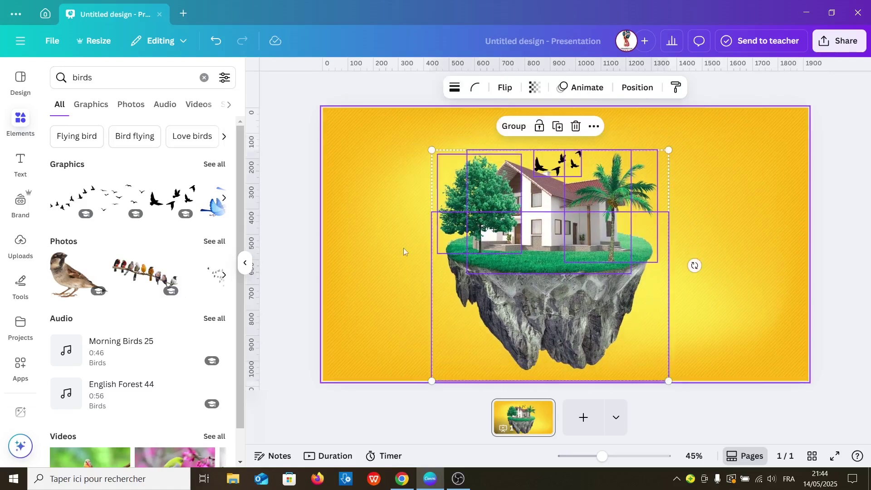
# - Add a glass bubble graphic and position and size it over the island
pyautogui.click(136, 77)
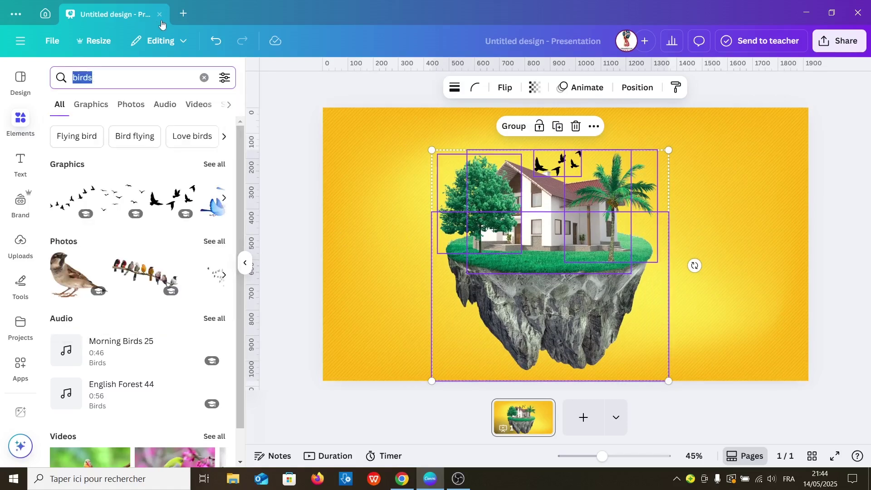
pyautogui.write('gl')
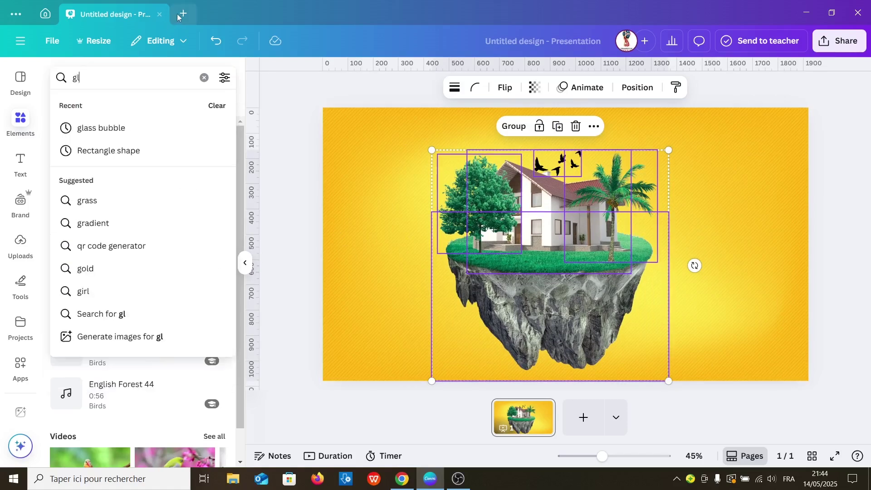
pyautogui.write('asse bubble')
pyautogui.press('Return')
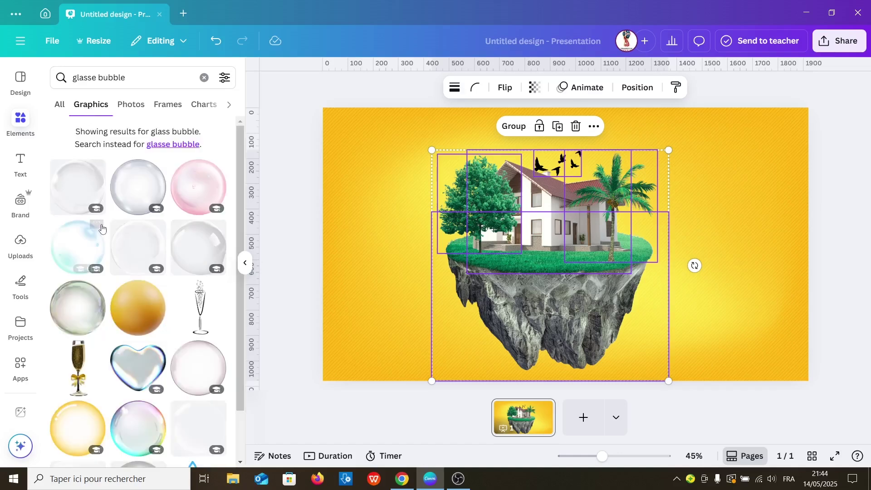
pyautogui.moveTo(138, 187)
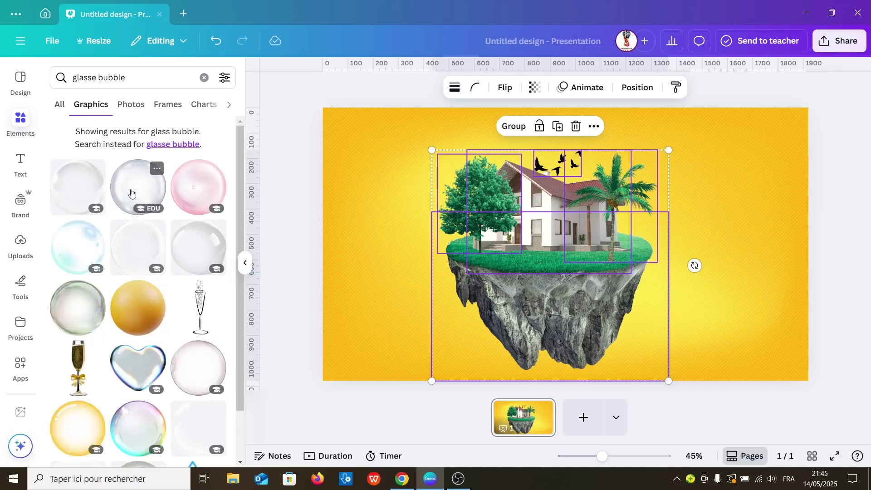
pyautogui.click(132, 193)
pyautogui.moveTo(561, 308); pyautogui.dragTo(522, 270)
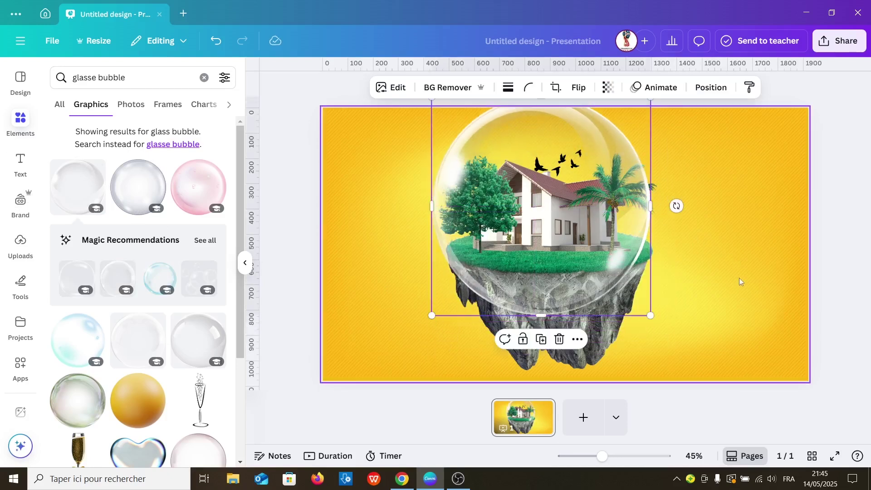
pyautogui.moveTo(652, 204); pyautogui.dragTo(660, 202)
pyautogui.moveTo(570, 217); pyautogui.dragTo(568, 217)
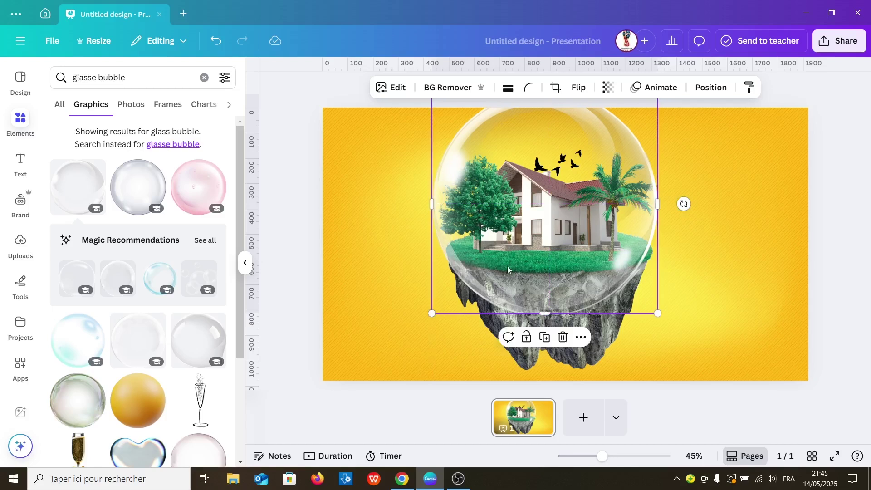
pyautogui.moveTo(432, 314); pyautogui.dragTo(429, 315)
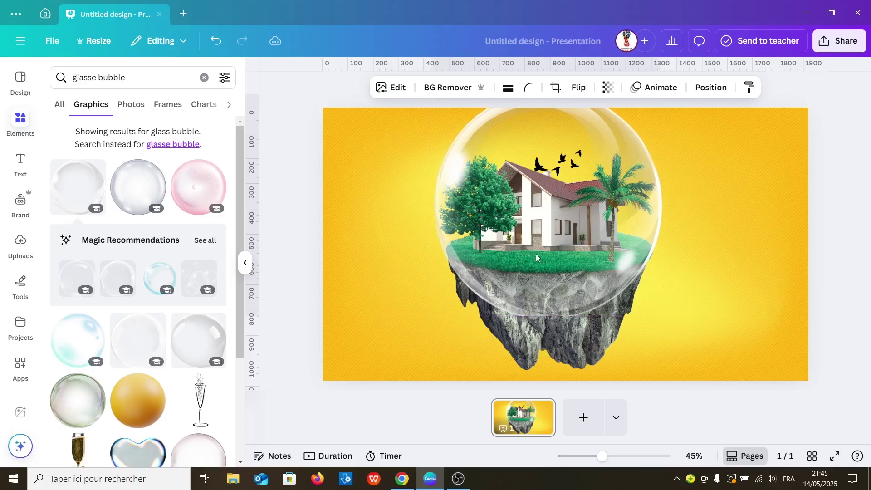
# - Trim the bubble's bottom edge and shrink the island group to fit inside
pyautogui.click(536, 258)
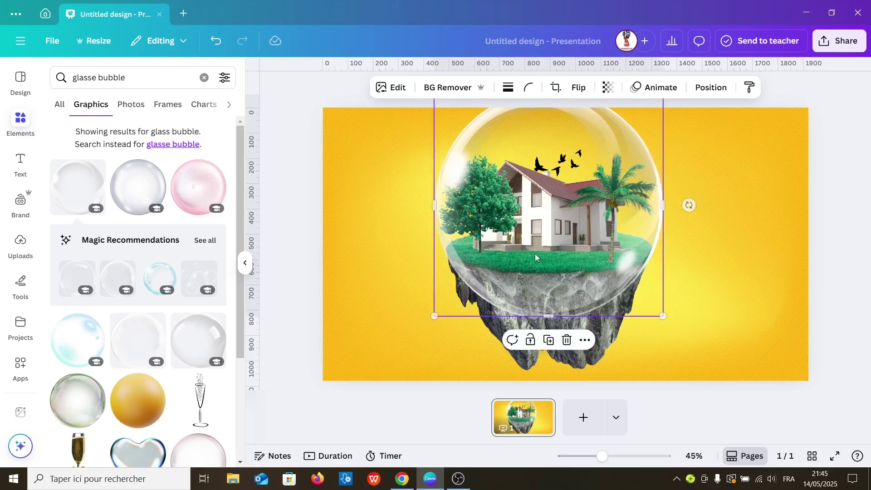
pyautogui.moveTo(547, 315); pyautogui.dragTo(546, 275)
pyautogui.click(397, 181)
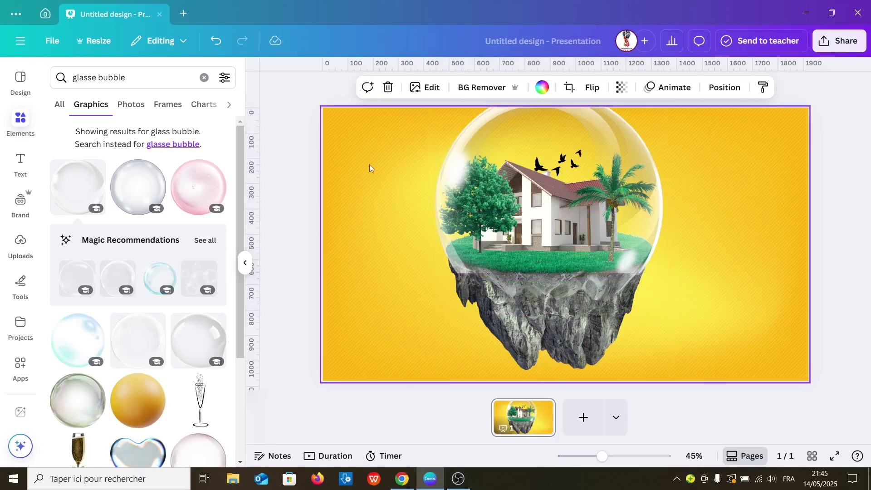
pyautogui.moveTo(372, 171); pyautogui.dragTo(638, 283)
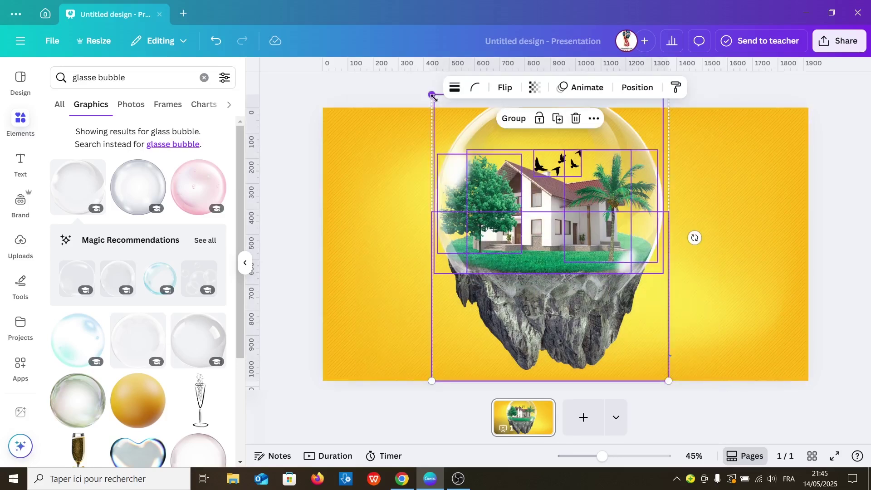
pyautogui.moveTo(432, 96); pyautogui.dragTo(447, 114)
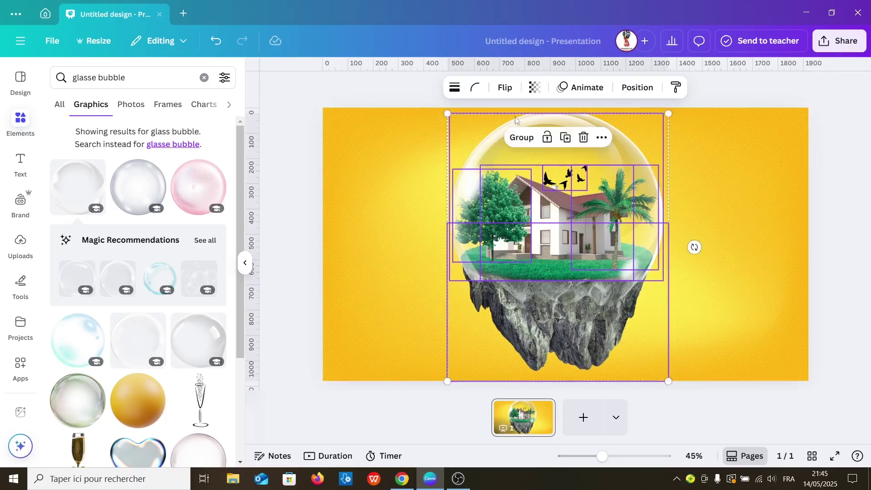
pyautogui.click(720, 165)
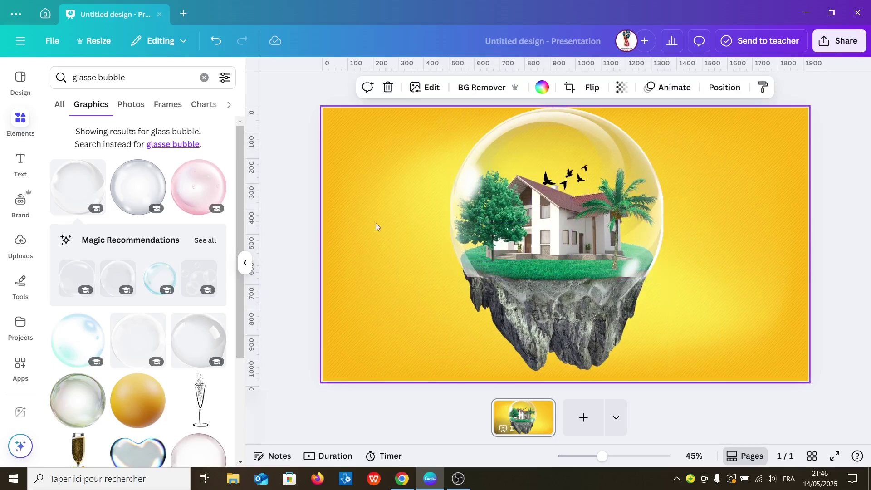
# - Search for cloud graphics and add a first, shrunken cloud near the top left
pyautogui.click(147, 78)
pyautogui.press('Return')
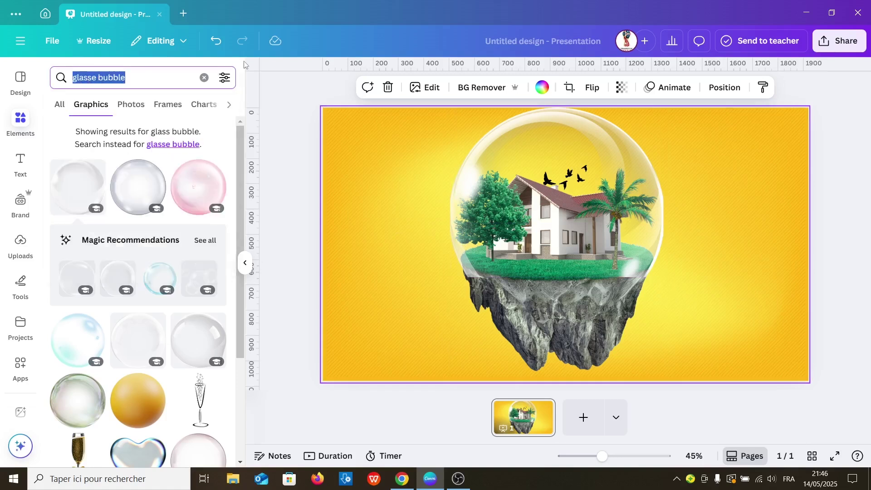
pyautogui.write('cloude')
pyautogui.press('Return')
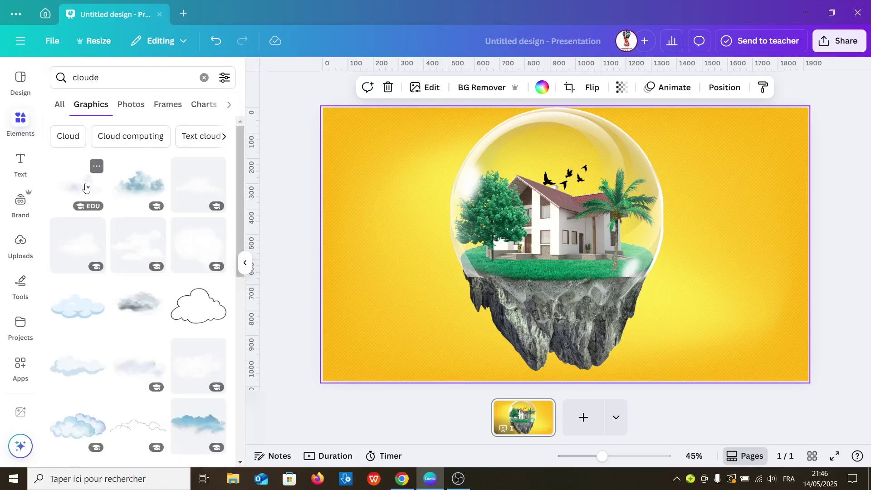
pyautogui.click(85, 184)
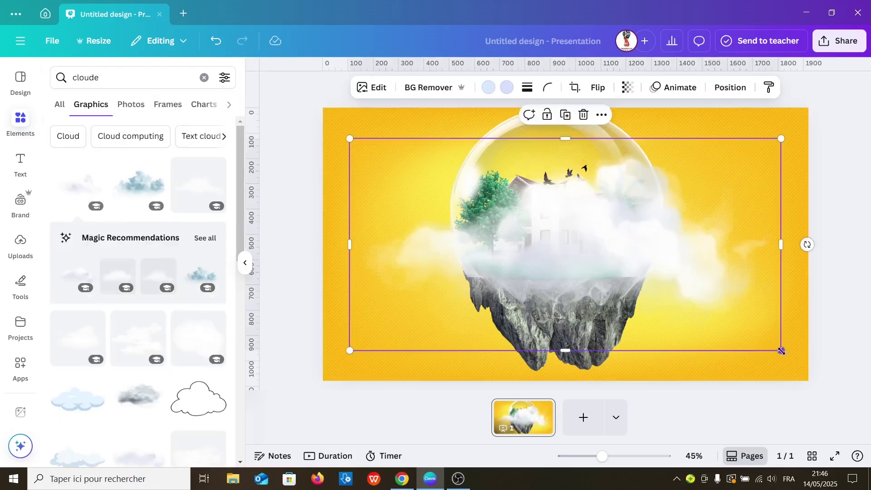
pyautogui.moveTo(781, 350); pyautogui.dragTo(570, 231)
pyautogui.moveTo(487, 163); pyautogui.dragTo(479, 128)
# - Add a second cloud, shrunk and placed at the lower right
pyautogui.click(71, 341)
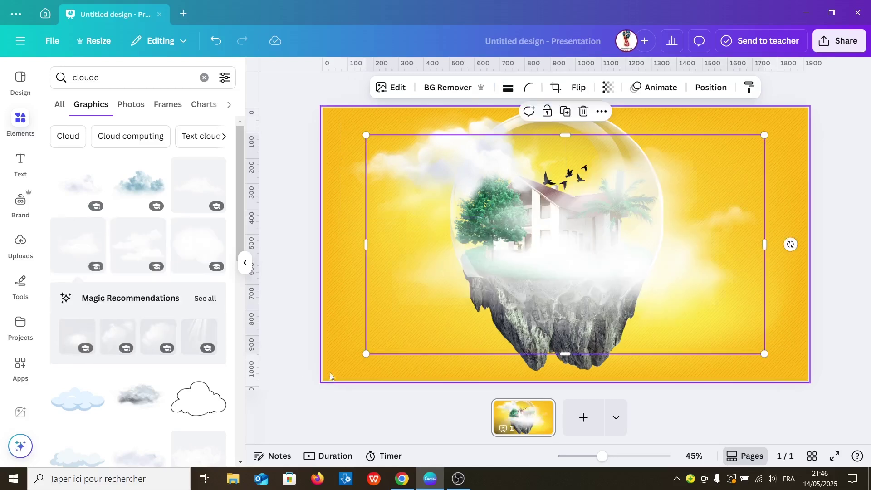
pyautogui.moveTo(366, 353); pyautogui.dragTo(550, 253)
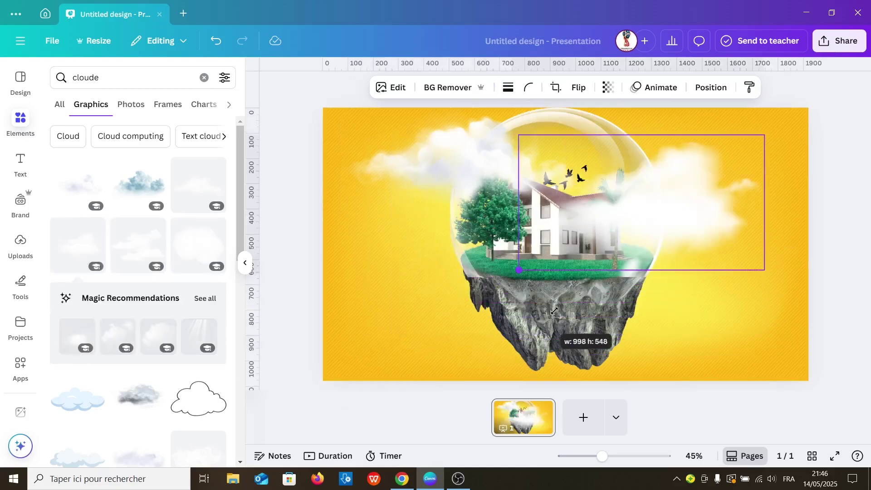
pyautogui.moveTo(677, 211); pyautogui.dragTo(687, 317)
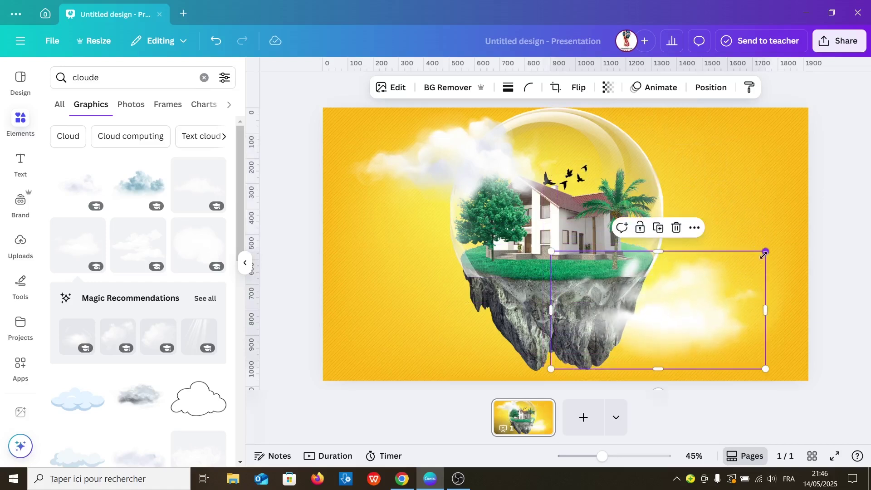
pyautogui.moveTo(764, 254); pyautogui.dragTo(741, 265)
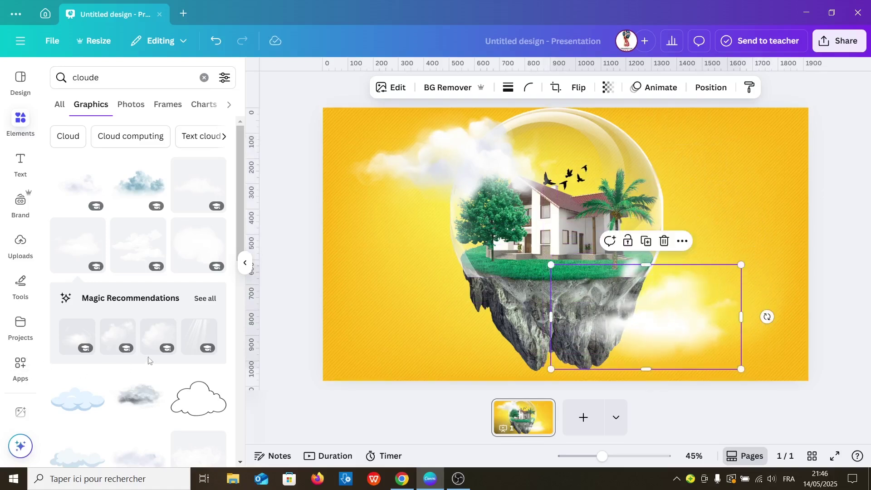
# - Add a third, smaller cloud near the top right
pyautogui.click(144, 334)
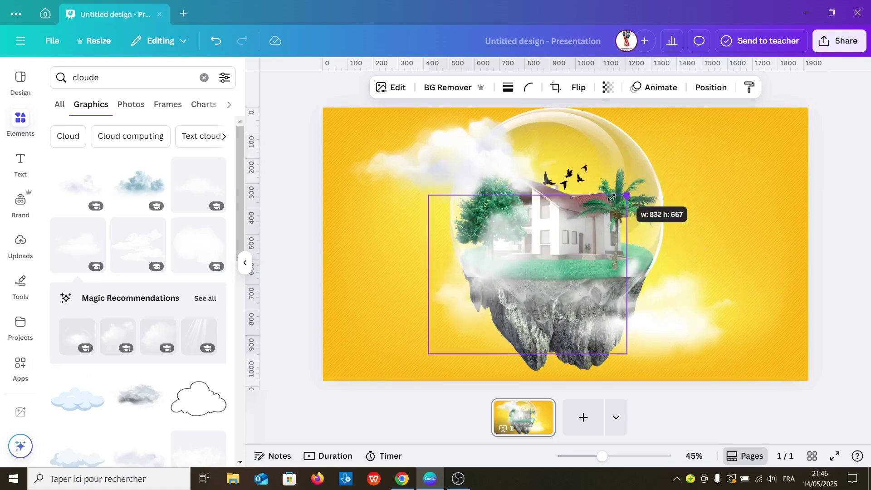
pyautogui.moveTo(702, 136)
pyautogui.mouseDown()
pyautogui.moveTo(514, 275)
pyautogui.moveTo(712, 154)
pyautogui.mouseUp()
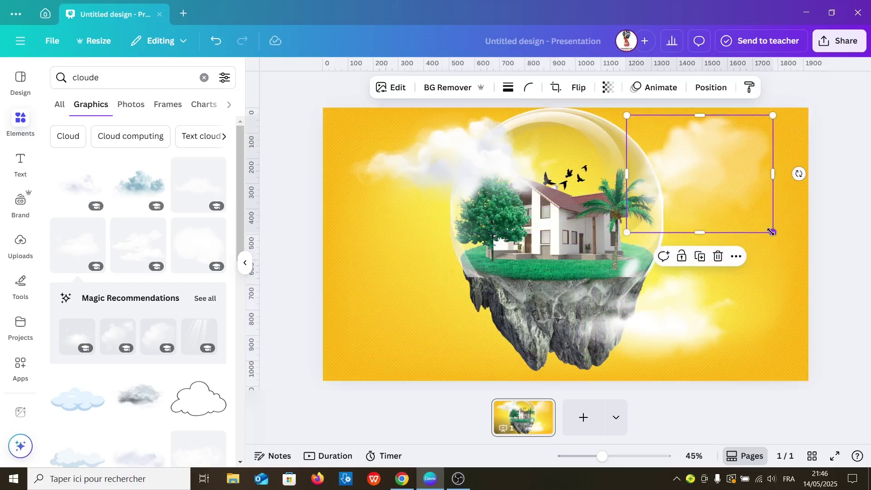
pyautogui.moveTo(773, 233)
pyautogui.mouseDown()
pyautogui.moveTo(727, 196)
pyautogui.moveTo(669, 199)
pyautogui.mouseUp()
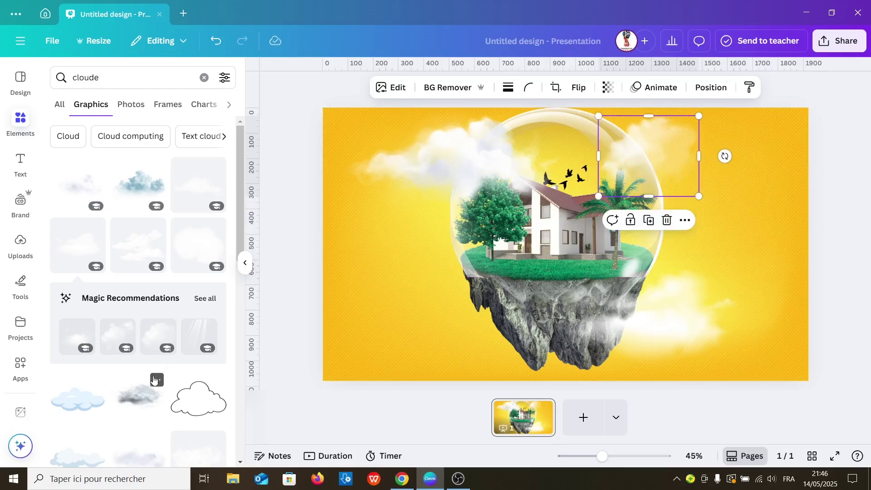
# - Add a big cloud at the bottom left and rearrange the clouds around the bubble
pyautogui.click(126, 261)
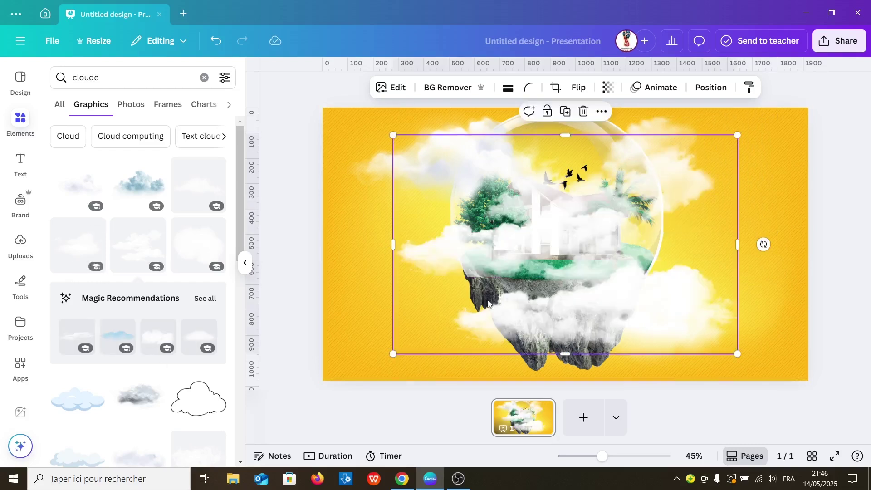
pyautogui.moveTo(493, 306); pyautogui.dragTo(417, 324)
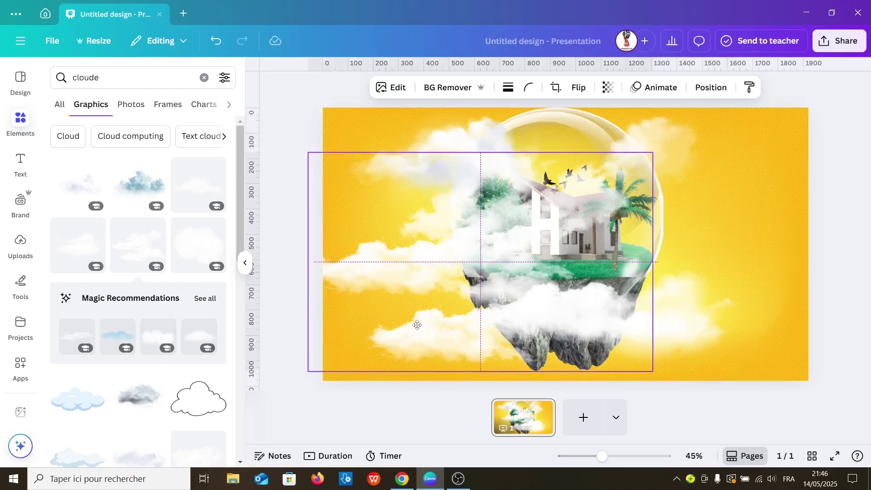
pyautogui.click(704, 317)
pyautogui.moveTo(704, 318); pyautogui.dragTo(752, 236)
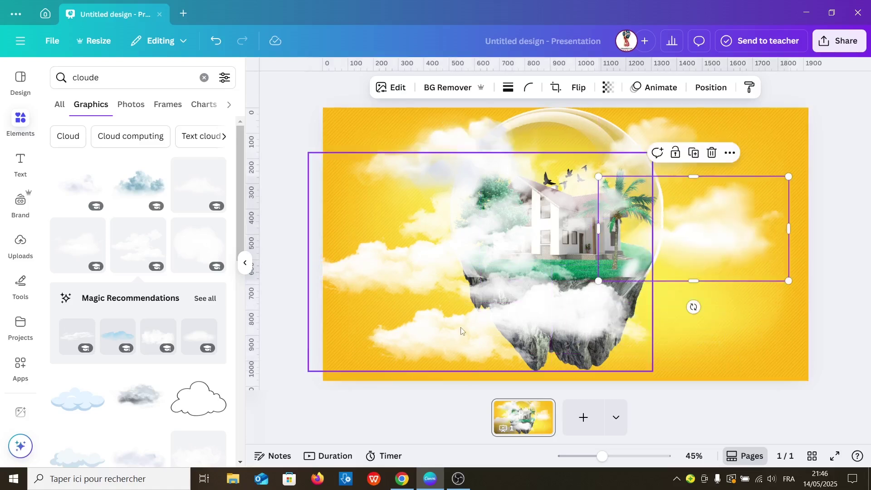
pyautogui.moveTo(461, 332); pyautogui.dragTo(534, 357)
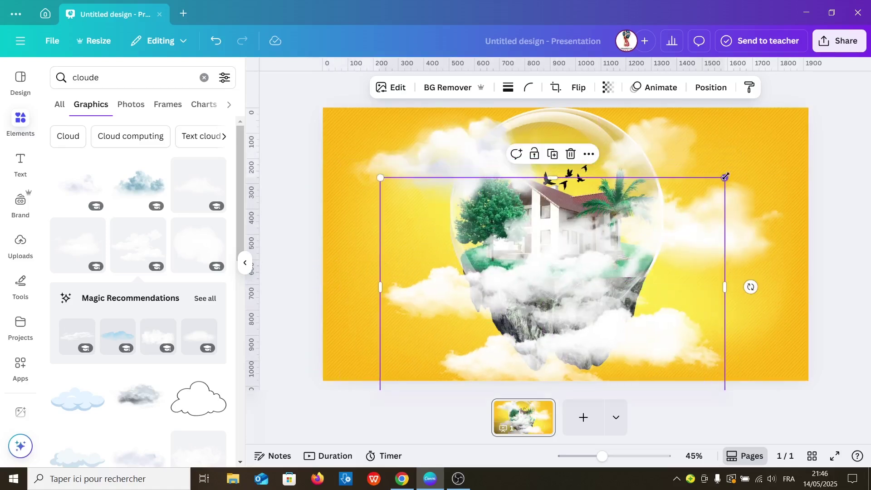
pyautogui.moveTo(726, 177)
pyautogui.mouseDown()
pyautogui.moveTo(684, 278)
pyautogui.moveTo(647, 317)
pyautogui.moveTo(612, 299)
pyautogui.moveTo(608, 326)
pyautogui.mouseUp()
pyautogui.moveTo(512, 317)
pyautogui.mouseDown()
pyautogui.moveTo(488, 313)
pyautogui.moveTo(488, 303)
pyautogui.mouseUp()
# - Move the top-right cloud below the island elements in the Layers list
pyautogui.click(665, 123)
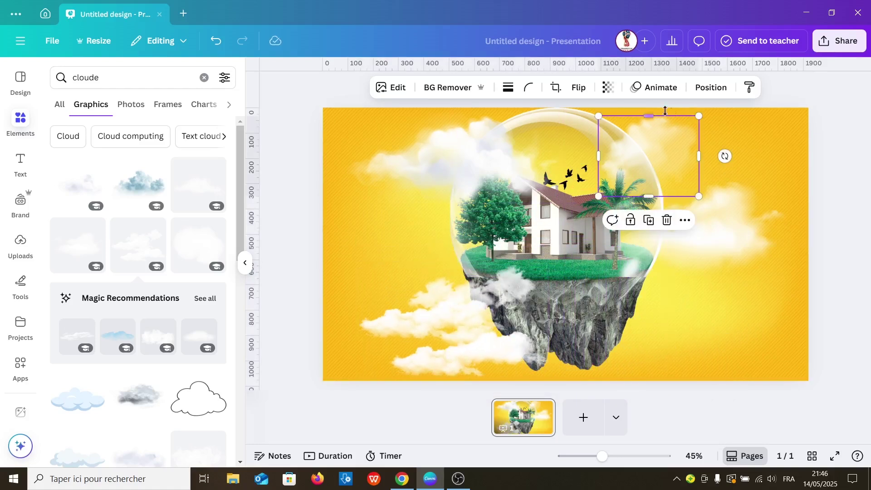
pyautogui.click(707, 89)
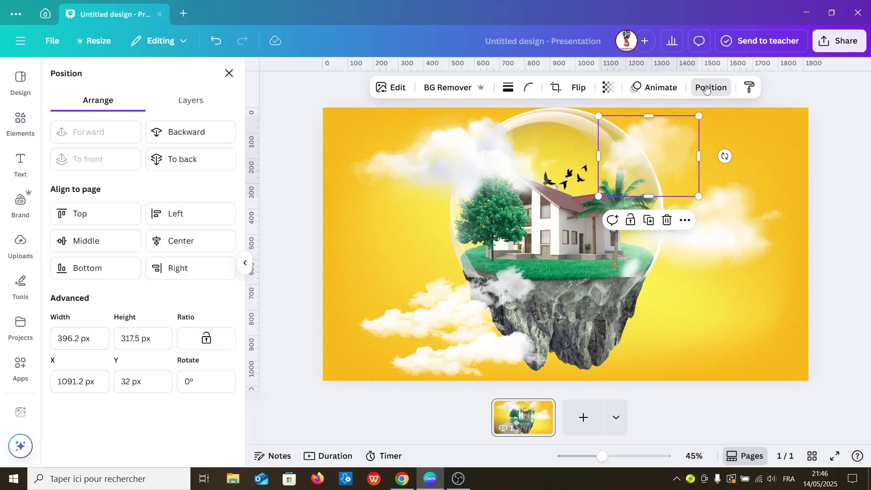
pyautogui.click(191, 101)
pyautogui.moveTo(143, 206)
pyautogui.moveTo(164, 247); pyautogui.dragTo(177, 375)
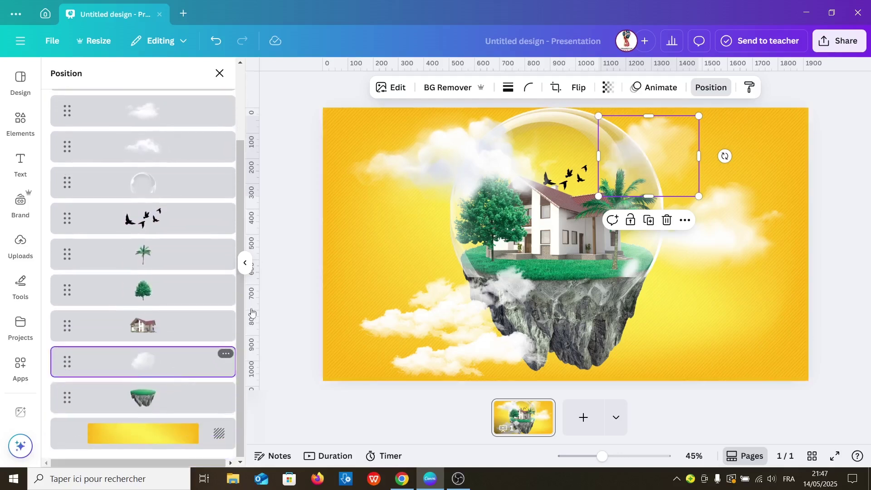
# - Send the top-left cloud behind the island and lower the right-side cloud beside the rock
pyautogui.click(437, 176)
pyautogui.moveTo(156, 248); pyautogui.dragTo(166, 370)
pyautogui.moveTo(741, 260)
pyautogui.mouseDown()
pyautogui.moveTo(742, 299)
pyautogui.moveTo(721, 315)
pyautogui.mouseUp()
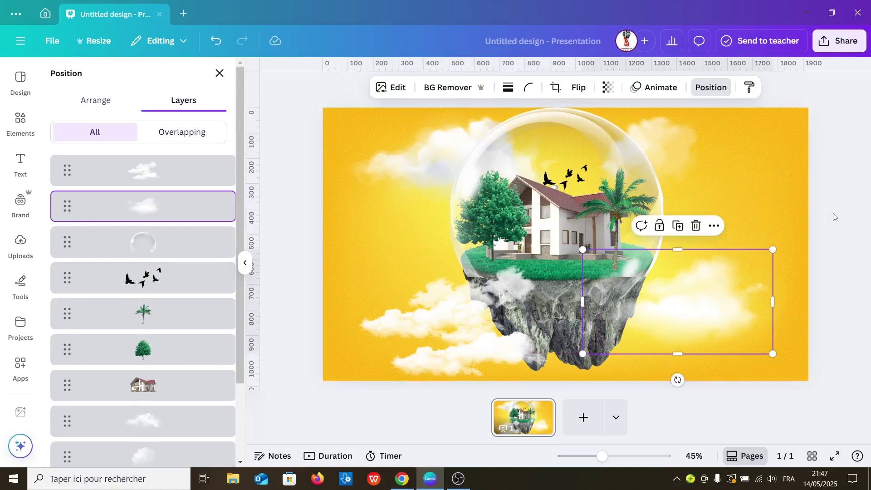
# - Close the Position panel and deselect to view the bubble scene among the clouds
pyautogui.press('Escape')
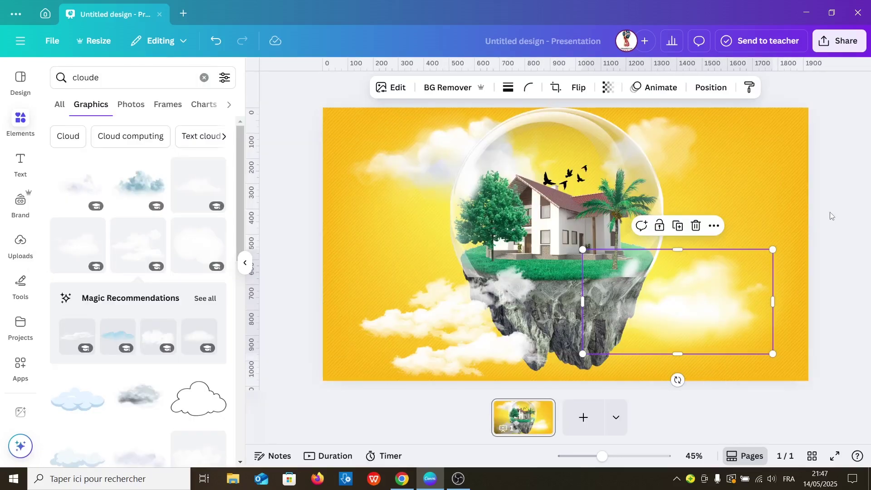
pyautogui.click(829, 216)
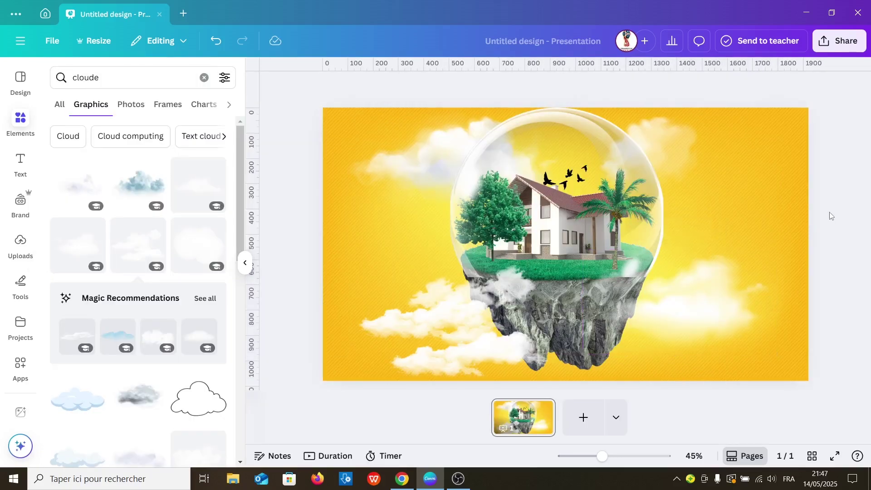